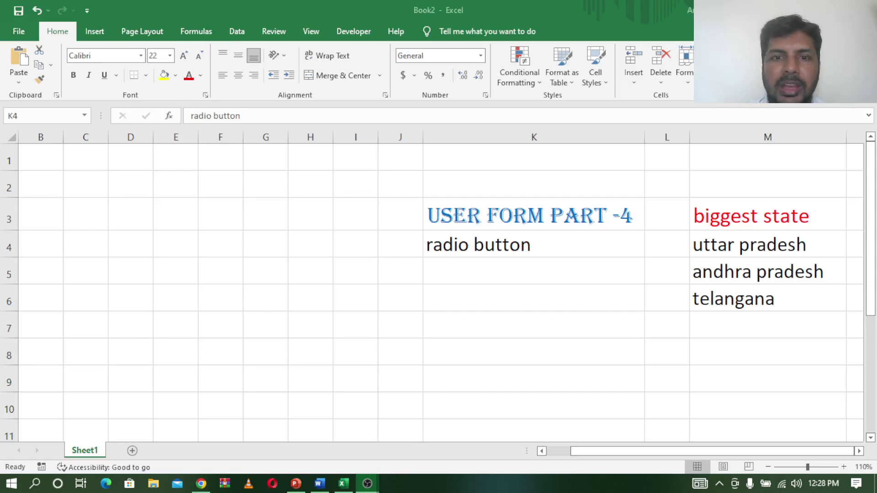
# Review the worksheet's USER FORM PART -4 title and radio button cells, briefly checking the browser.
pyautogui.click(532, 214)
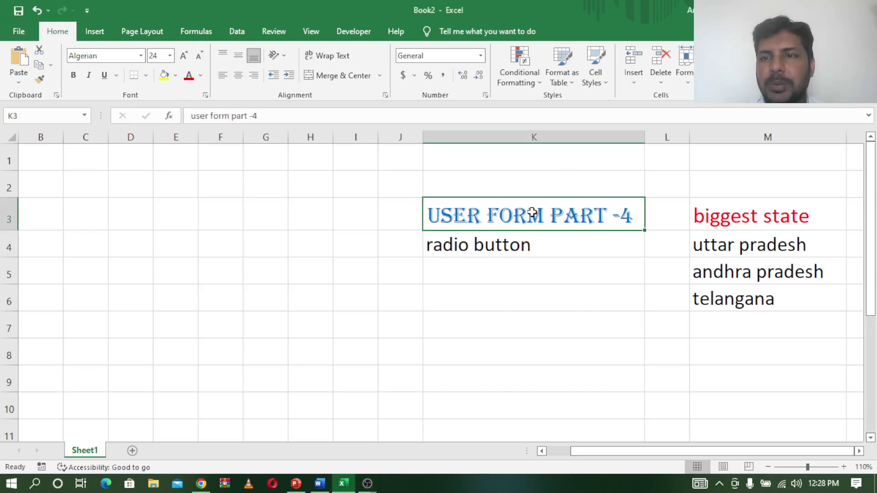
pyautogui.click(532, 244)
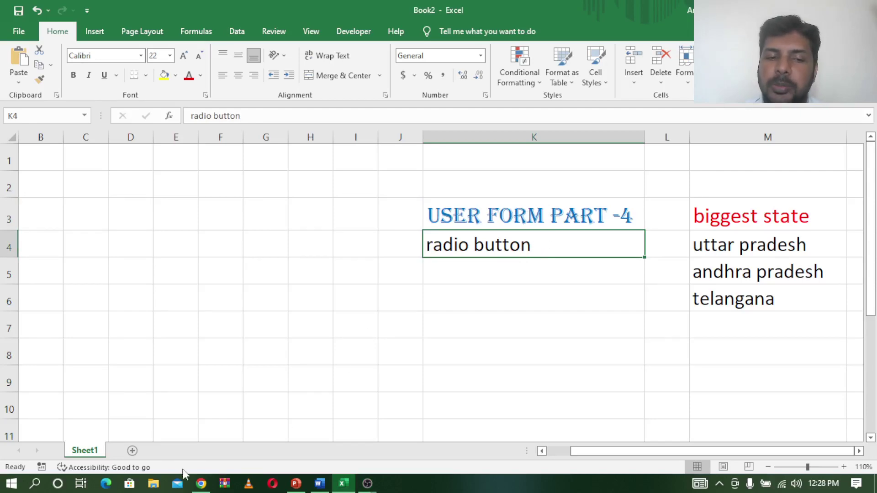
pyautogui.click(201, 484)
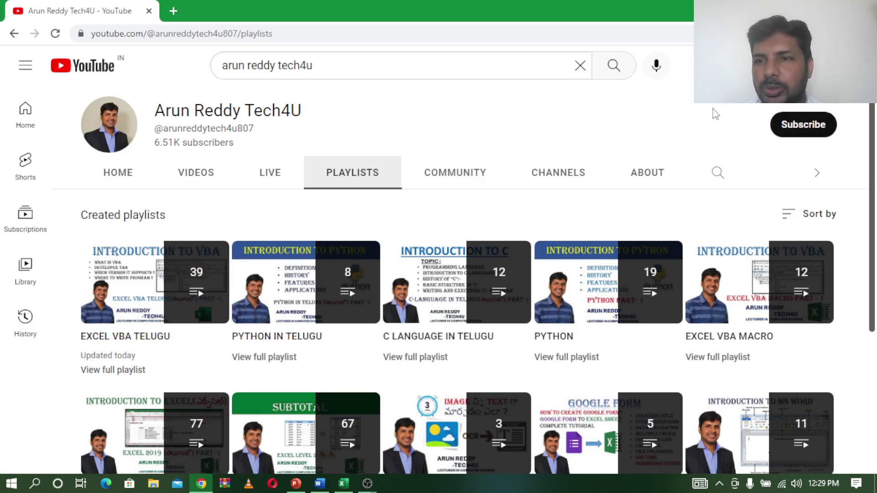
pyautogui.moveTo(155, 281)
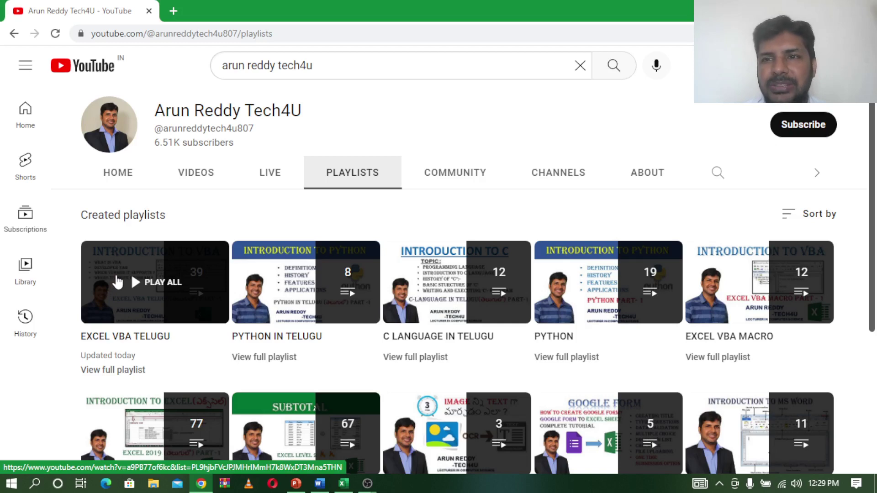
pyautogui.hotkey('alt', 'Tab')
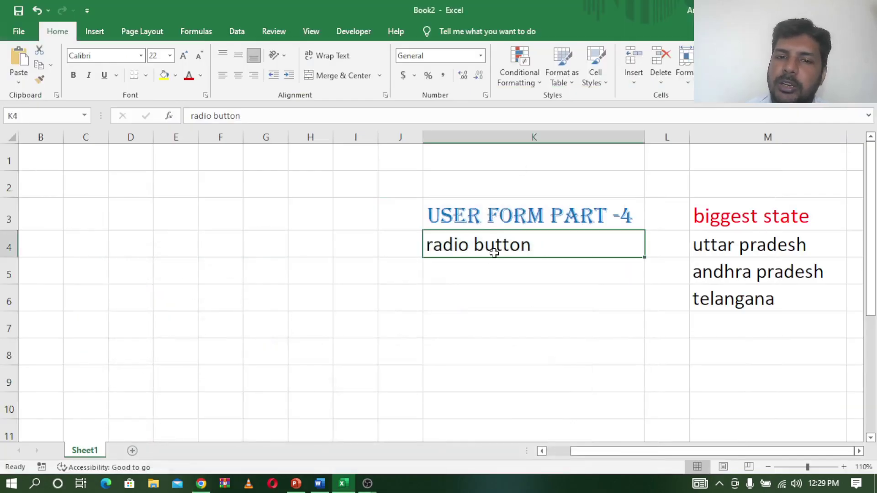
pyautogui.click(513, 270)
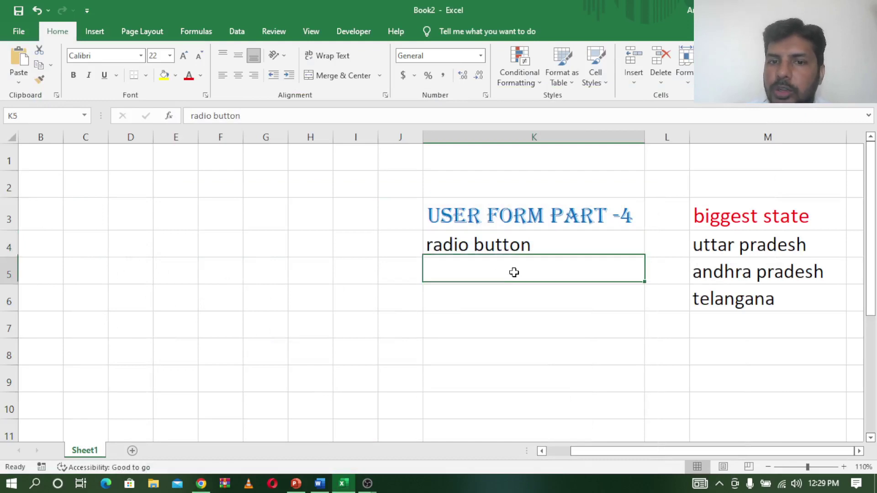
pyautogui.click(524, 244)
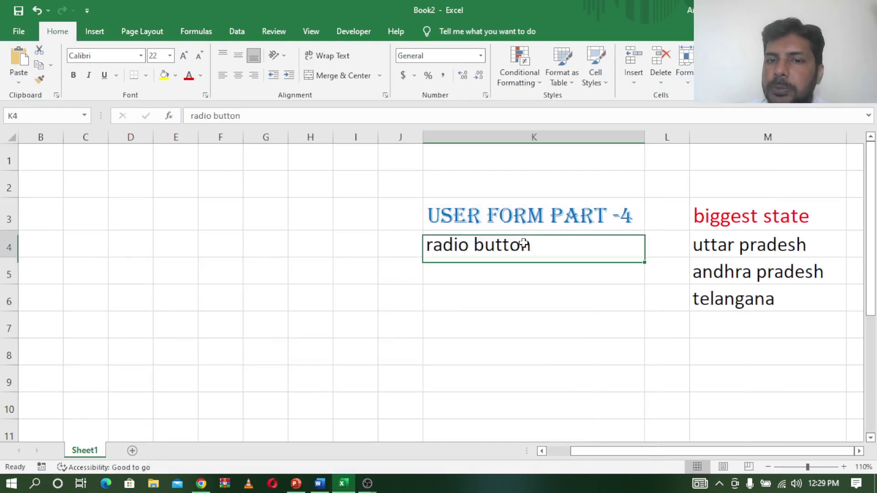
# Look over the biggest-state heading and its uttar pradesh, andhra pradesh and telangana option cells.
pyautogui.click(762, 238)
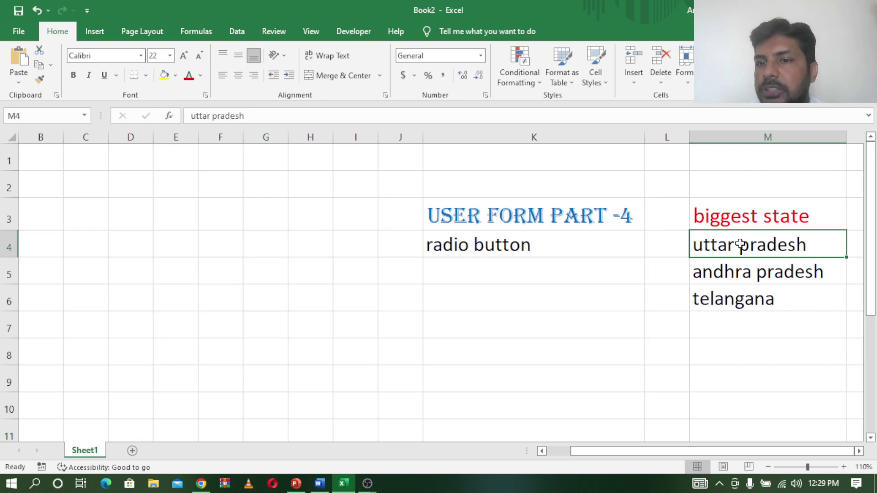
pyautogui.click(746, 277)
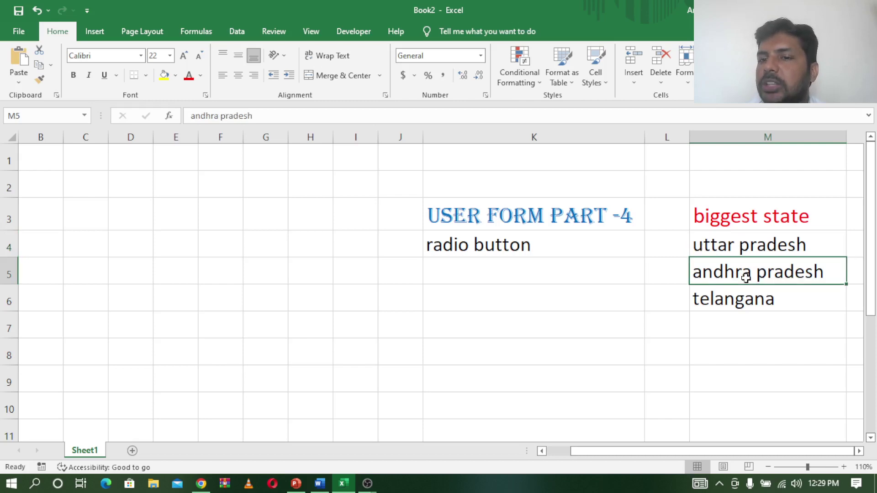
pyautogui.click(730, 244)
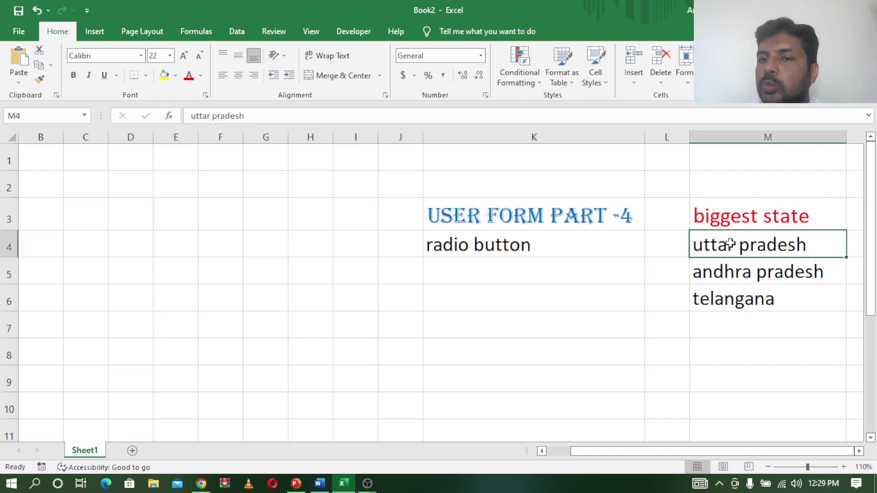
pyautogui.click(727, 270)
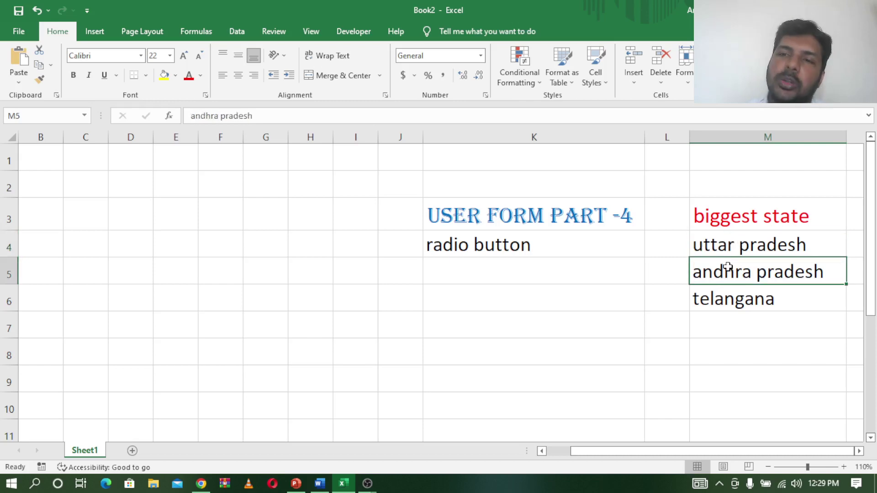
pyautogui.click(732, 300)
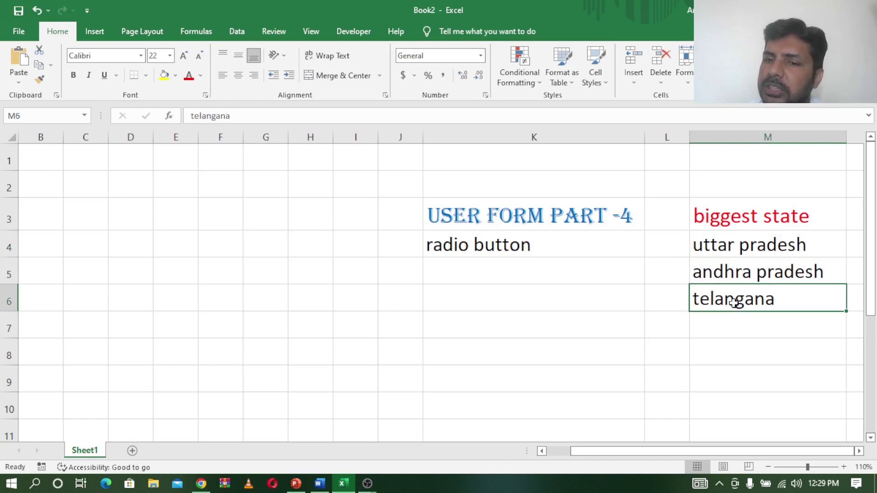
pyautogui.click(740, 249)
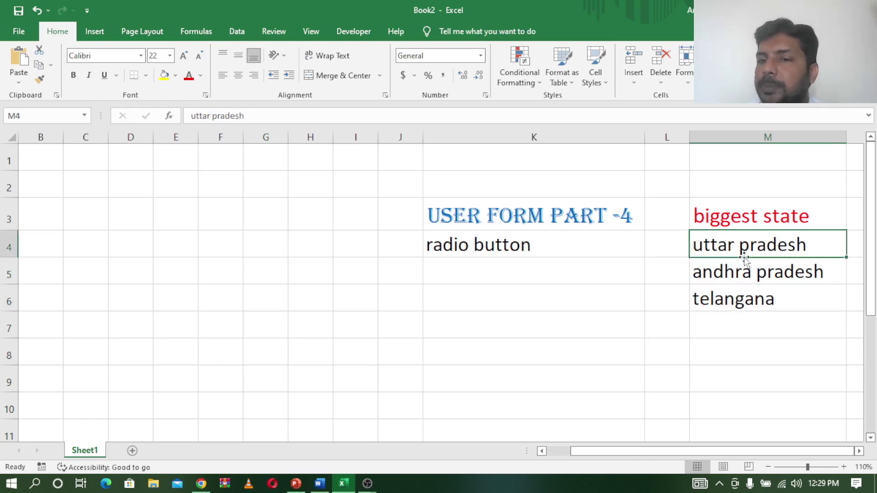
pyautogui.click(742, 276)
pyautogui.click(744, 303)
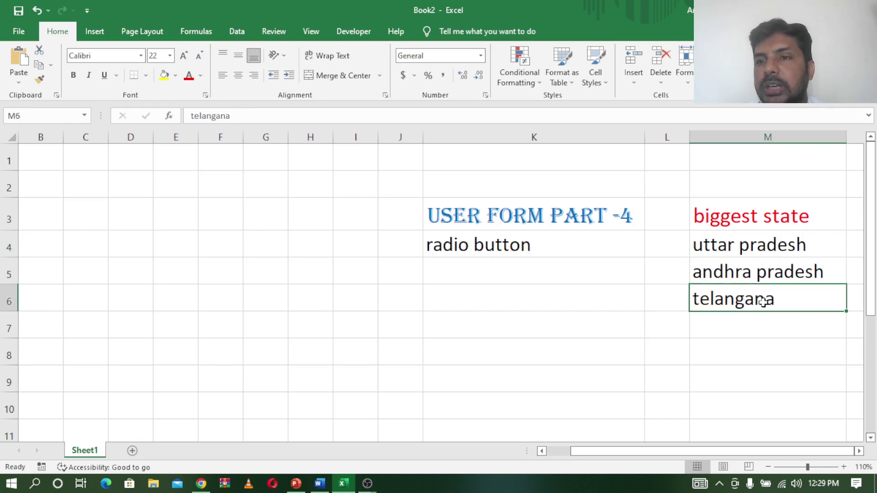
pyautogui.click(516, 245)
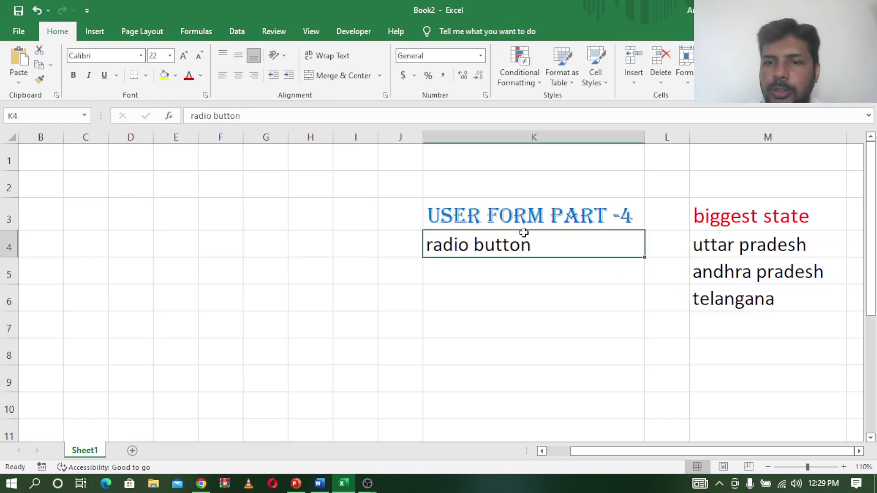
pyautogui.click(726, 216)
pyautogui.moveTo(727, 246); pyautogui.dragTo(722, 290)
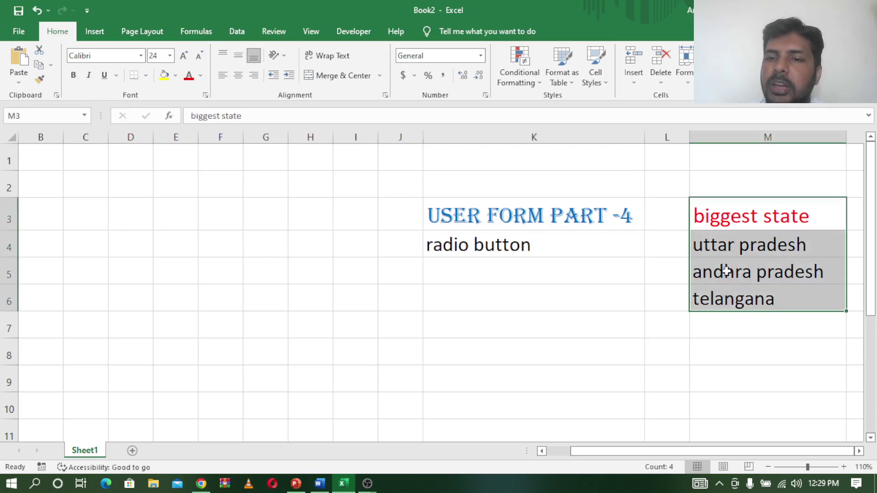
pyautogui.moveTo(714, 242); pyautogui.dragTo(736, 301)
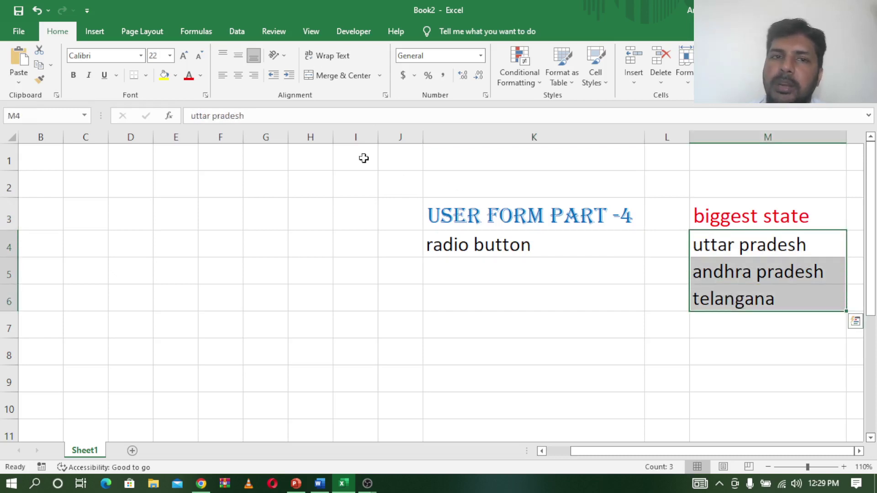
# Insert a new UserForm1 in the Visual Basic editor, enlarge it, and move the Toolbox aside.
pyautogui.click(355, 32)
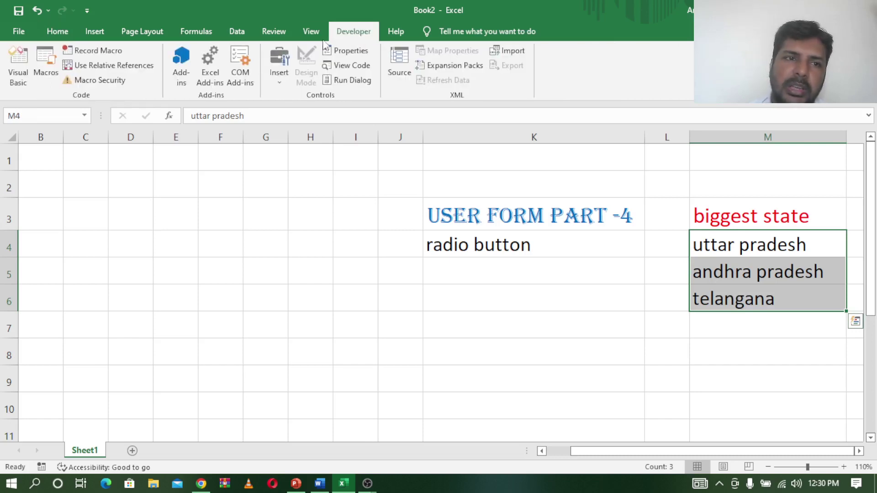
pyautogui.click(18, 66)
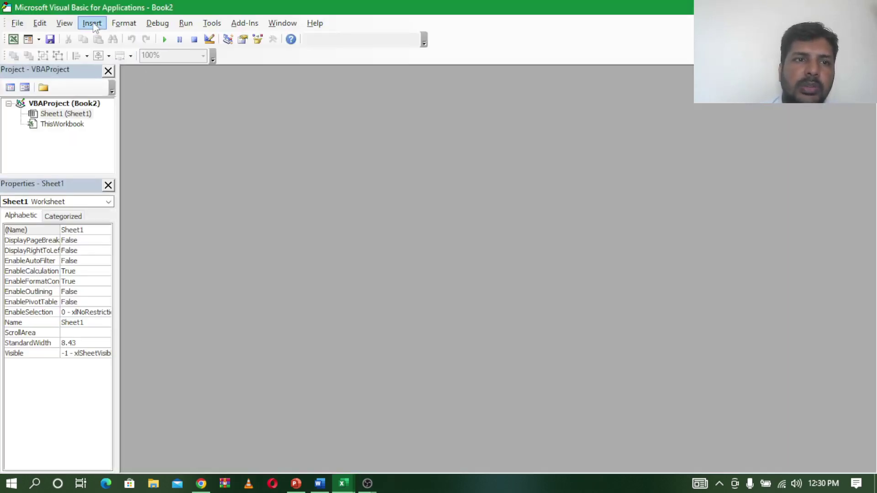
pyautogui.click(93, 24)
pyautogui.click(109, 50)
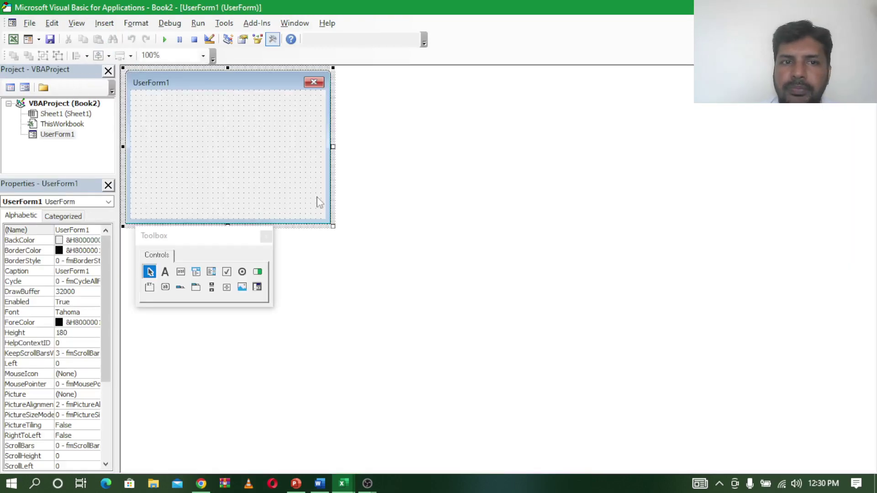
pyautogui.moveTo(335, 228); pyautogui.dragTo(341, 298)
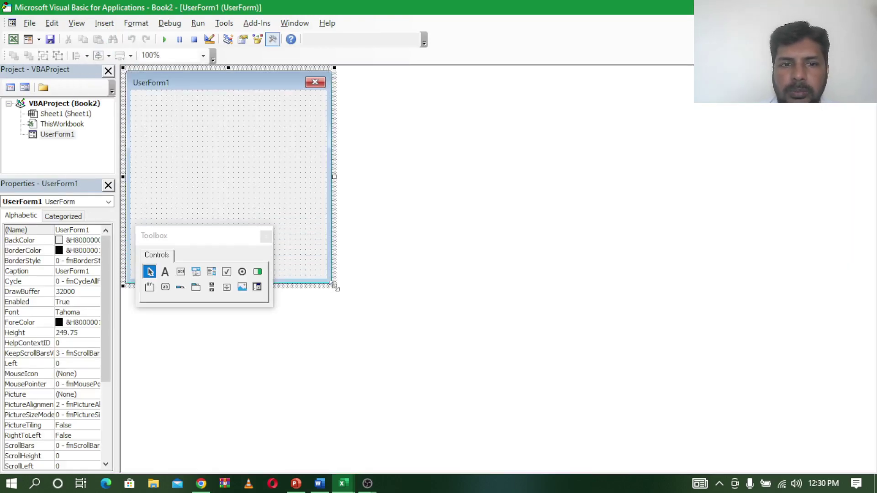
pyautogui.moveTo(194, 236)
pyautogui.mouseDown()
pyautogui.moveTo(483, 232)
pyautogui.moveTo(476, 216)
pyautogui.mouseUp()
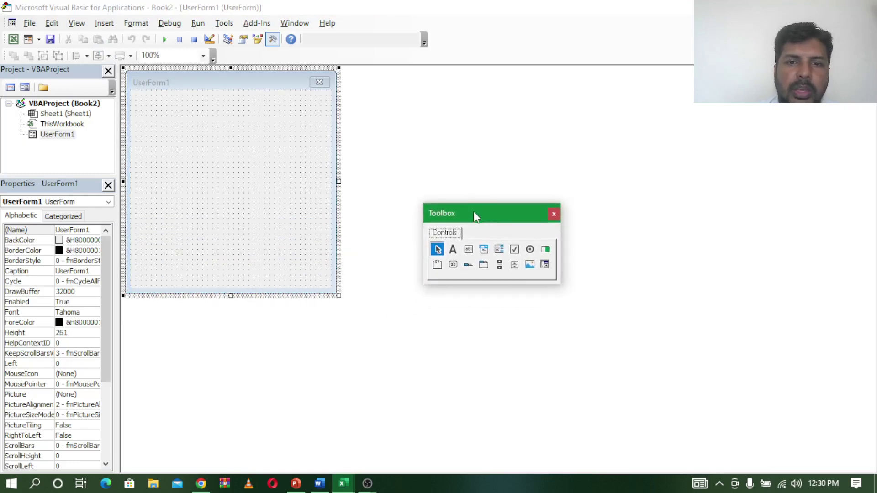
# Draw a label across the top of the form captioned 'which is the biggest state'.
pyautogui.click(452, 249)
pyautogui.moveTo(144, 98); pyautogui.dragTo(312, 129)
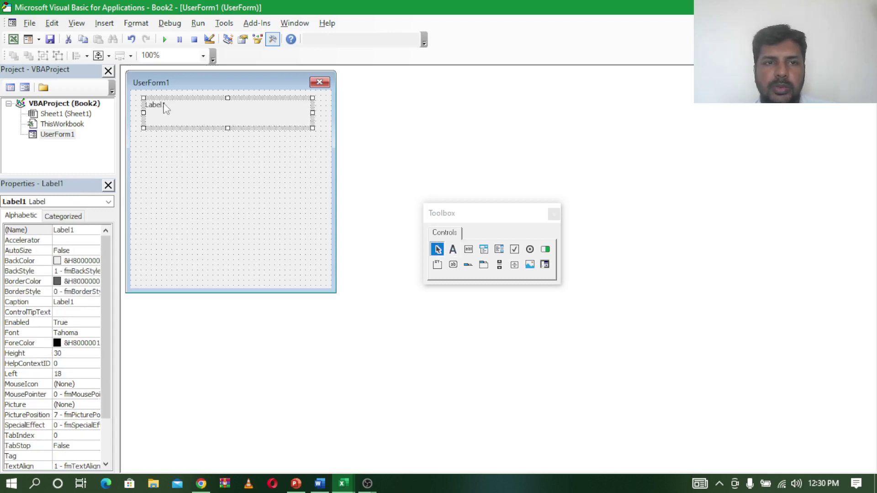
pyautogui.click(165, 107)
pyautogui.moveTo(165, 106); pyautogui.dragTo(139, 106)
pyautogui.press('BackSpace')
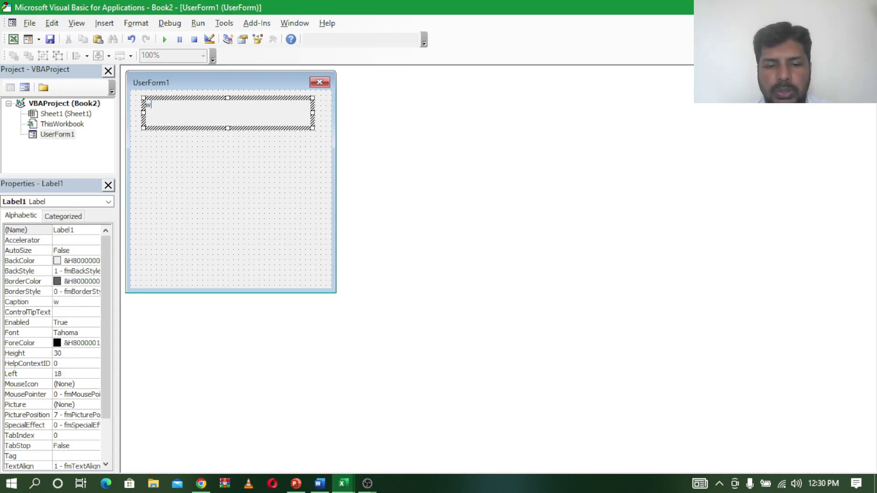
pyautogui.write('which is')
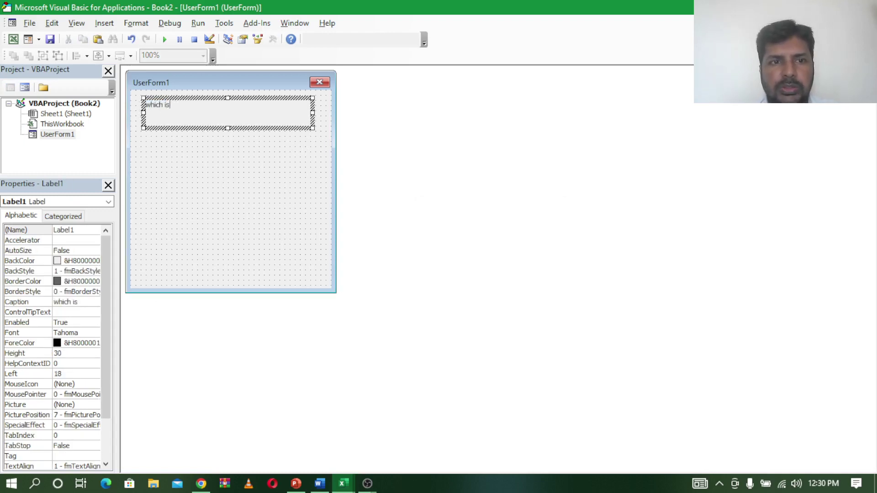
pyautogui.write(' the')
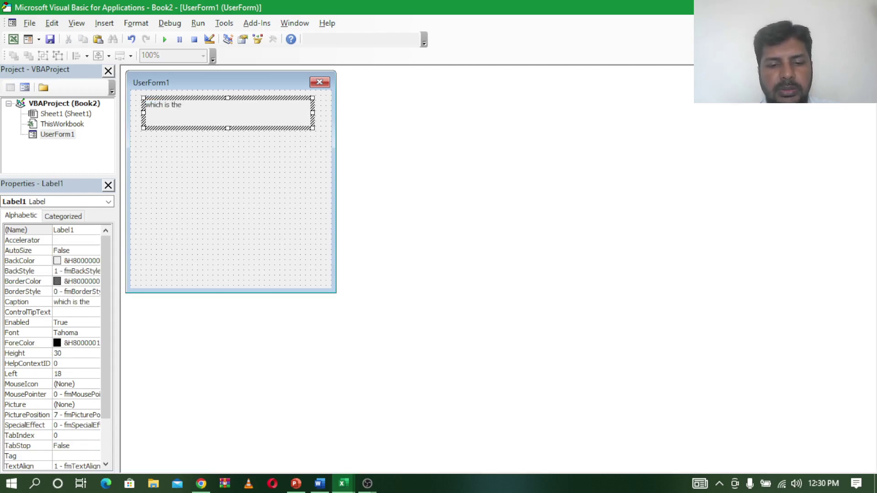
pyautogui.write(' biggest sta')
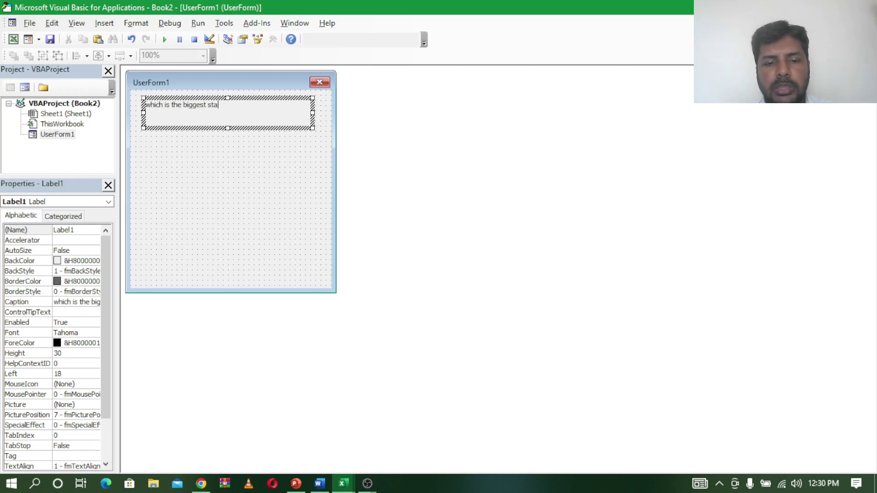
pyautogui.write('te')
pyautogui.click(250, 104)
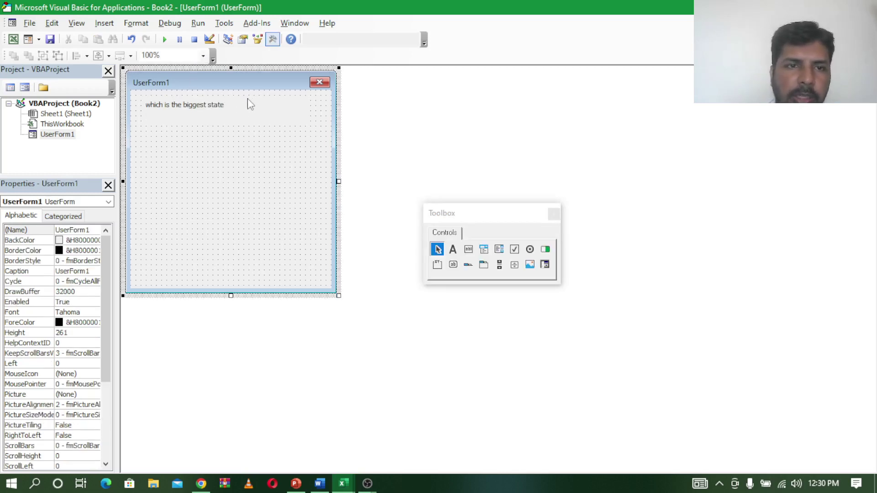
# Set the question label's font to 12 point and finish its caption.
pyautogui.click(237, 121)
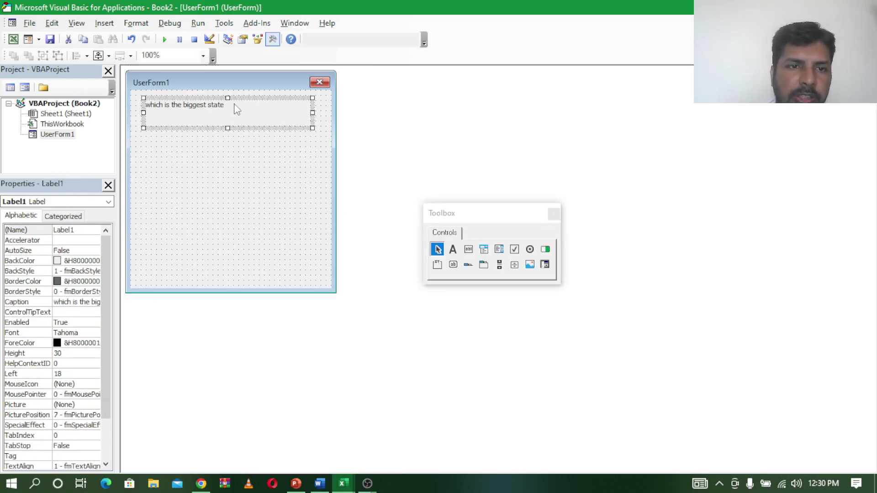
pyautogui.click(68, 332)
pyautogui.click(95, 333)
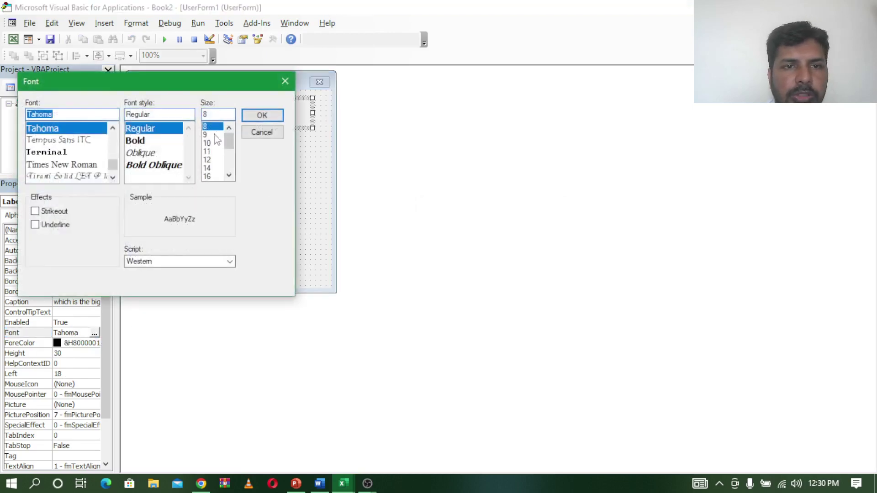
pyautogui.click(208, 159)
pyautogui.click(262, 115)
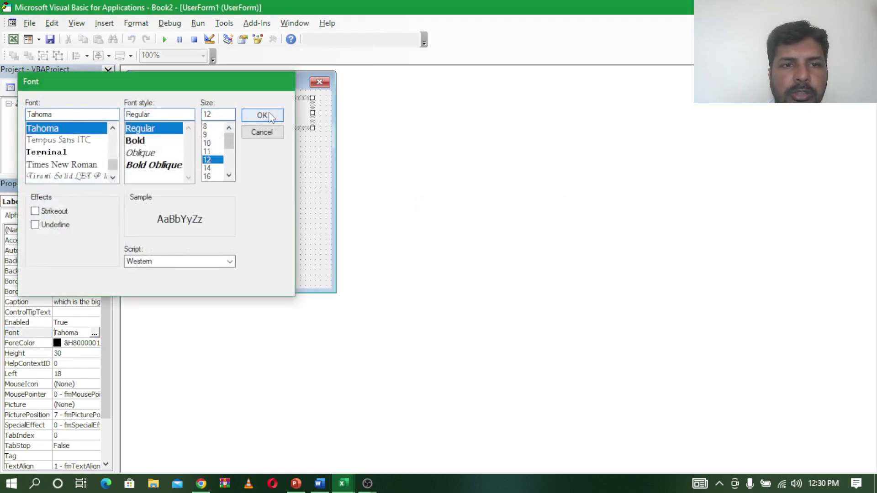
pyautogui.click(261, 106)
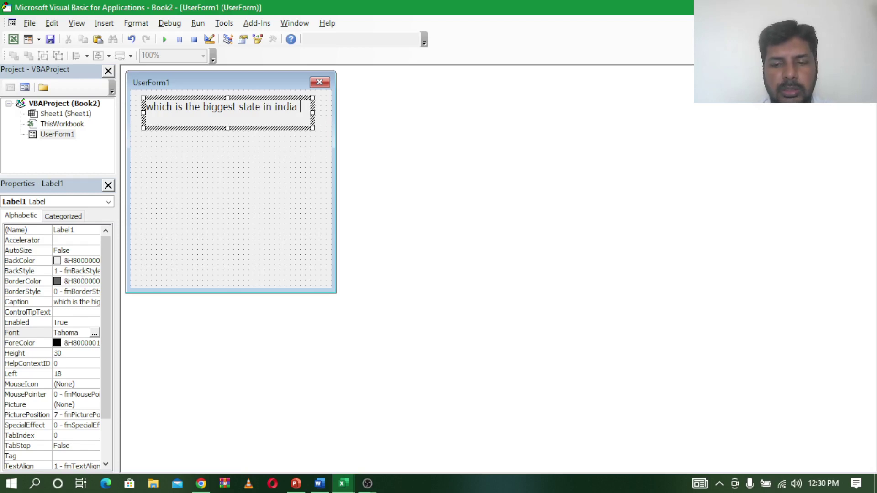
pyautogui.click(202, 187)
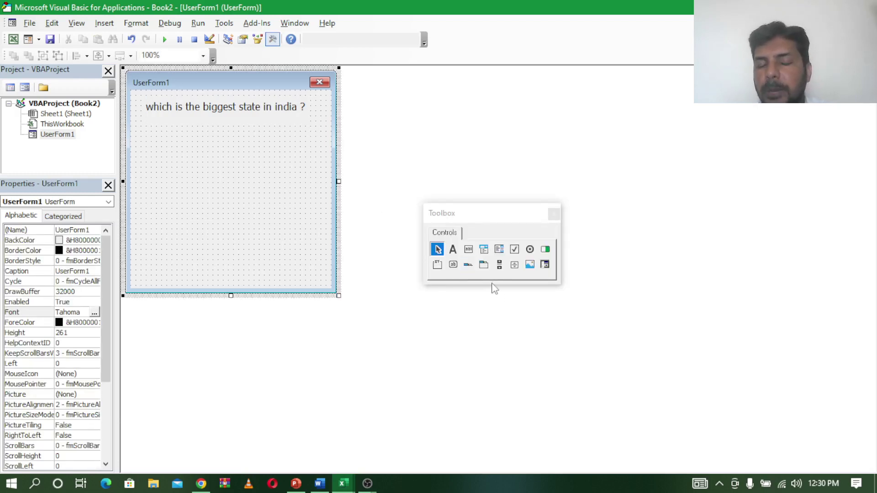
# Draw the first option button below the question with a 10-point font.
pyautogui.click(531, 250)
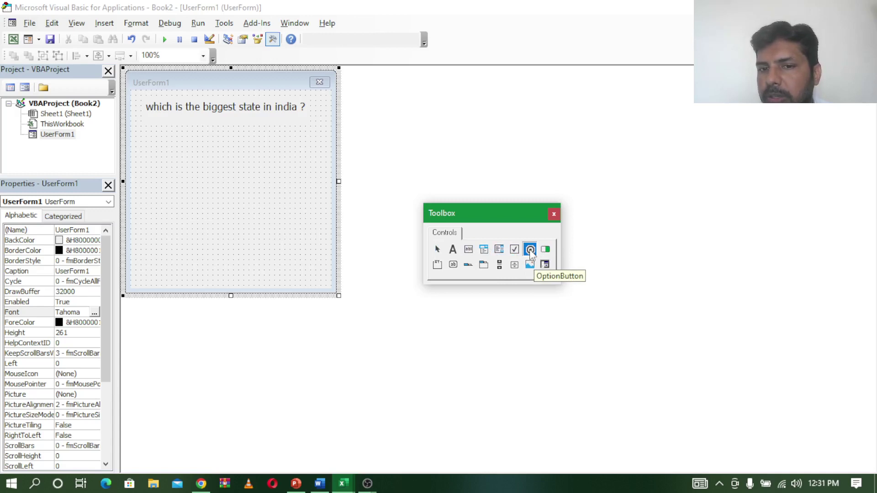
pyautogui.moveTo(146, 137); pyautogui.dragTo(306, 157)
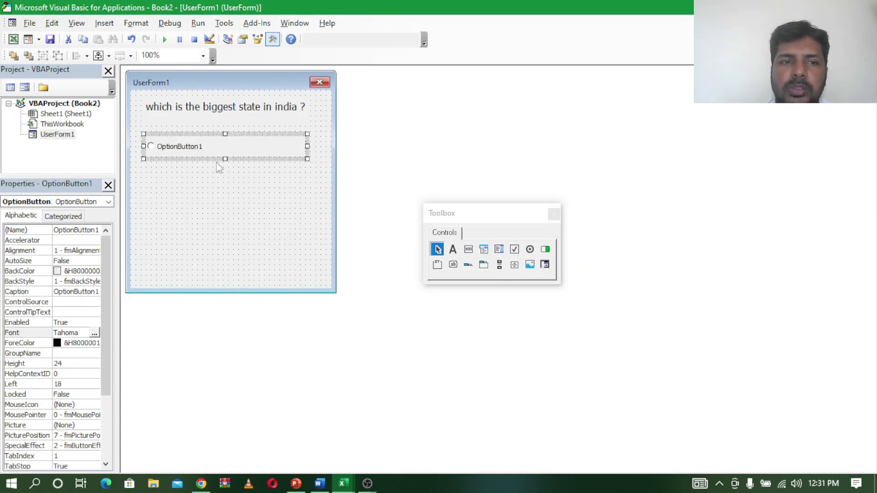
pyautogui.click(206, 146)
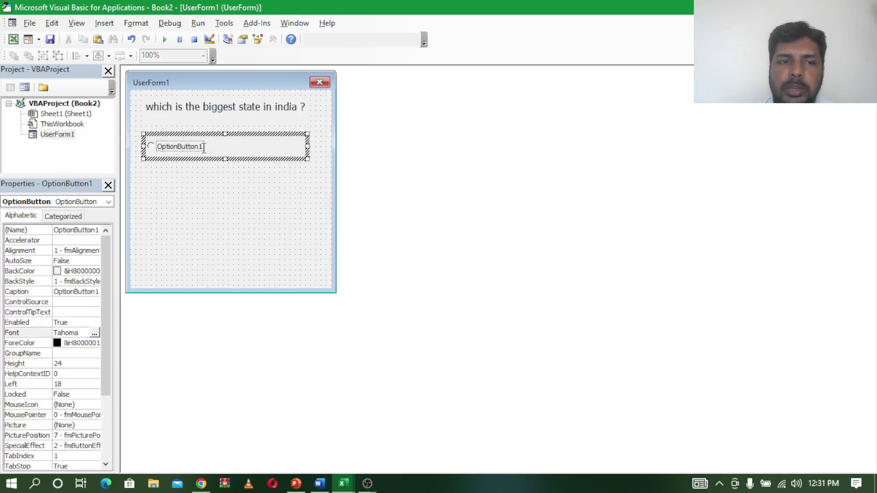
pyautogui.click(94, 332)
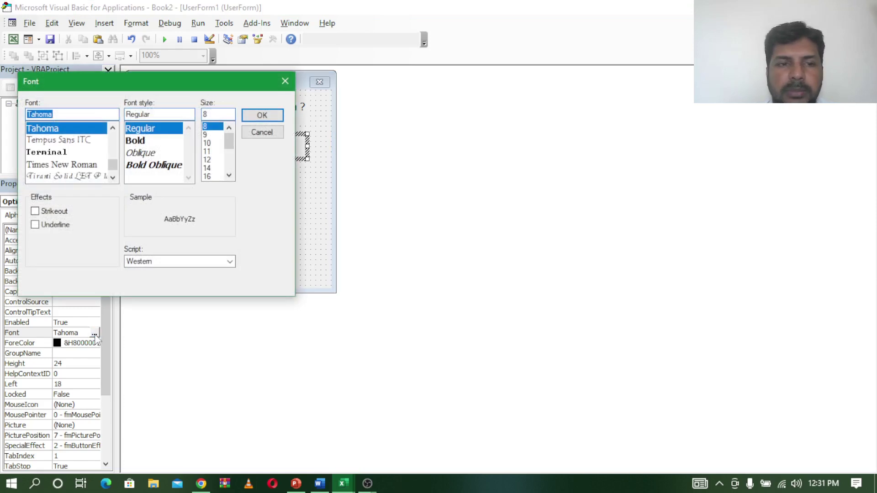
pyautogui.click(215, 150)
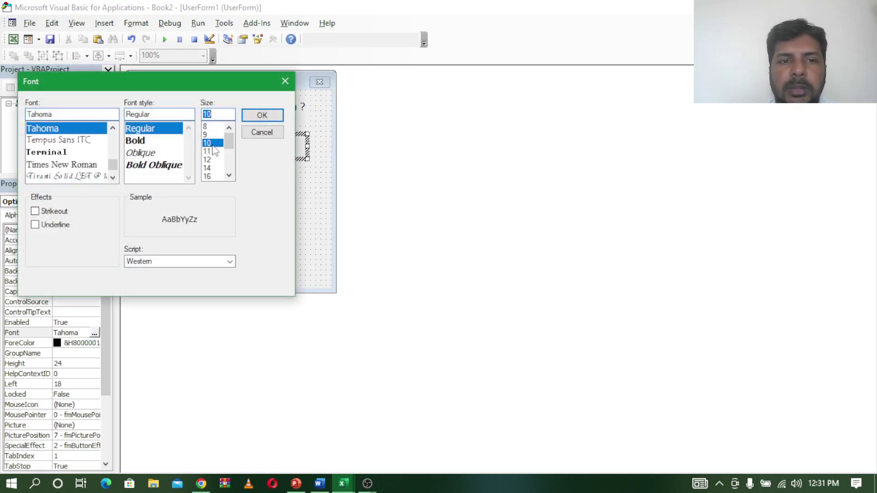
pyautogui.click(261, 115)
pyautogui.click(220, 146)
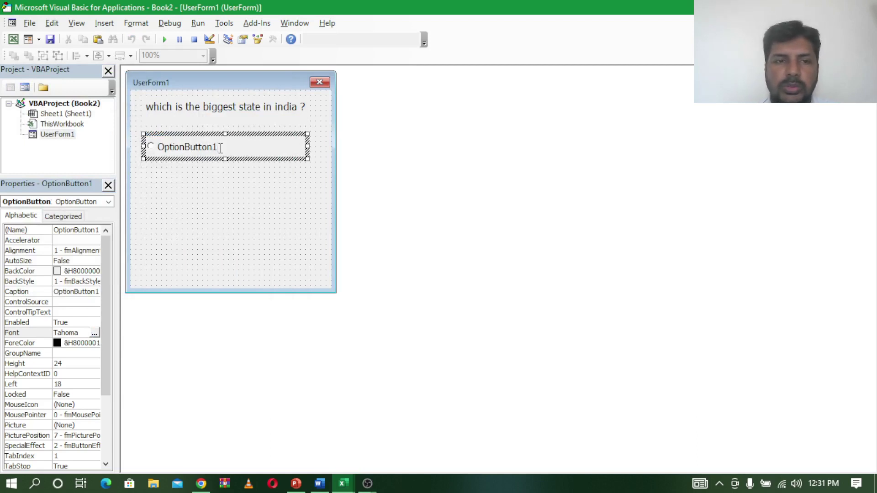
pyautogui.click(213, 135)
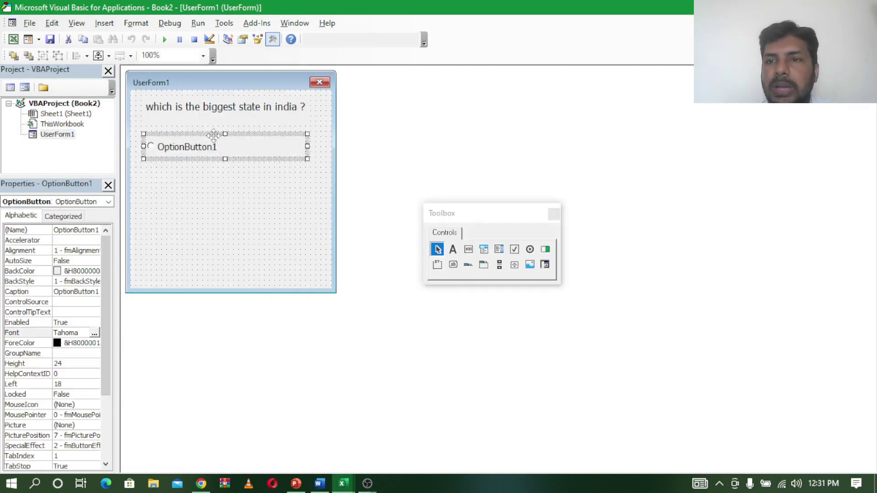
# Paste two more copies of the option button and align all three in a column.
pyautogui.click(211, 184)
pyautogui.hotkey('ctrl', 'v')
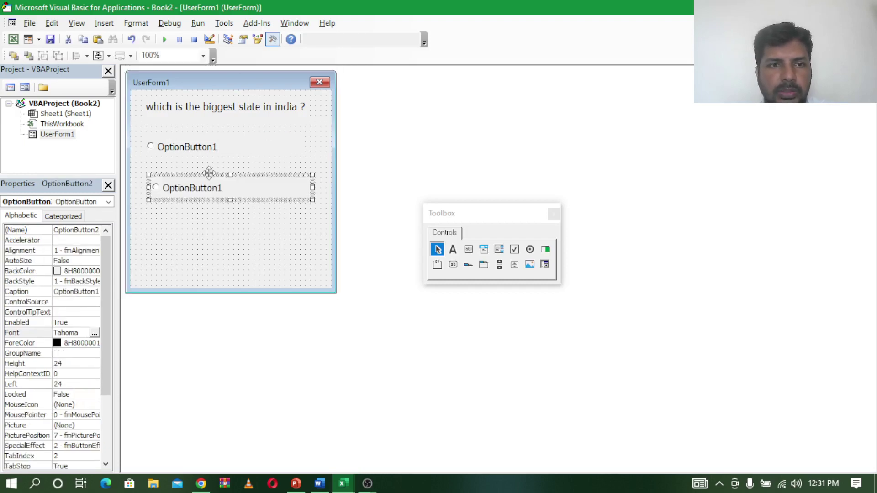
pyautogui.click(210, 238)
pyautogui.hotkey('ctrl', 'v')
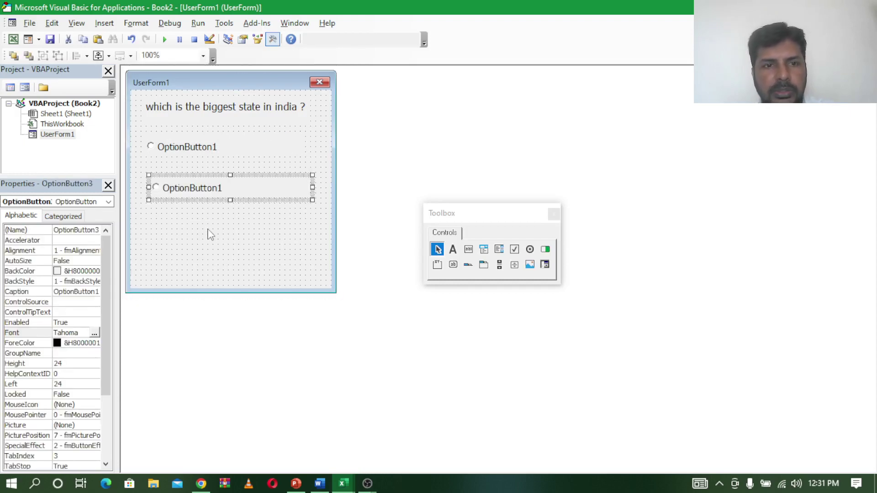
pyautogui.moveTo(213, 175); pyautogui.dragTo(208, 210)
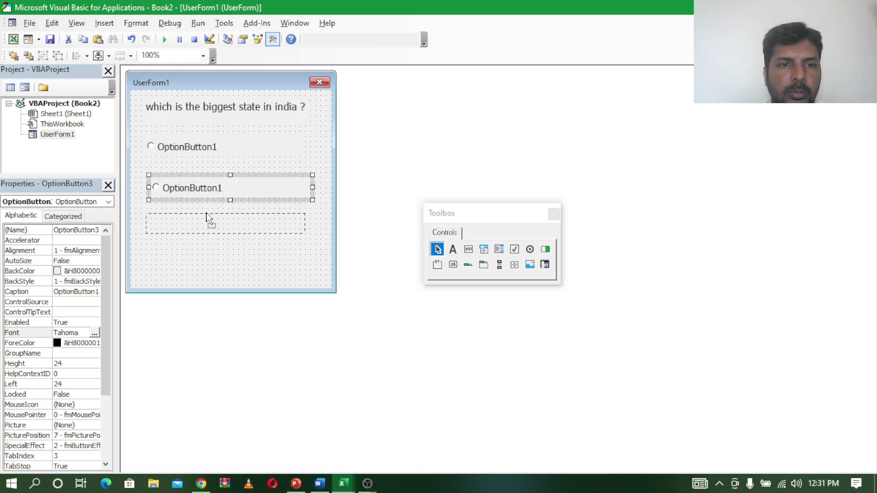
pyautogui.click(244, 168)
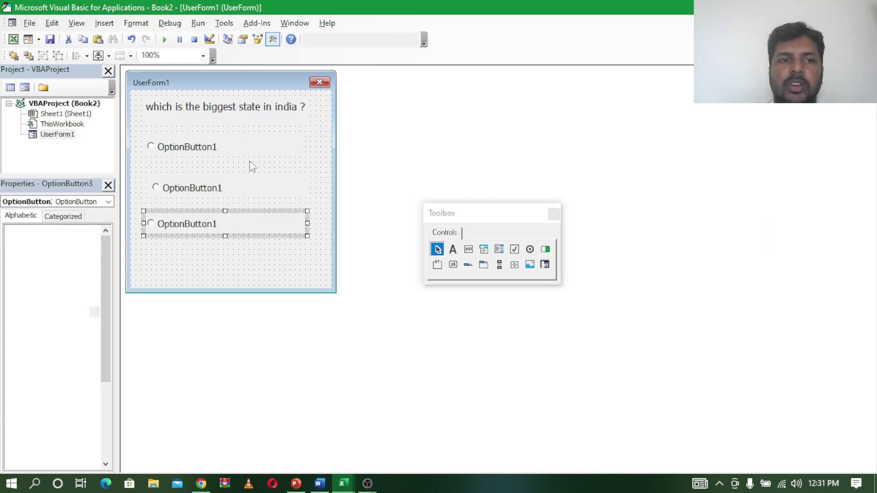
pyautogui.click(175, 180)
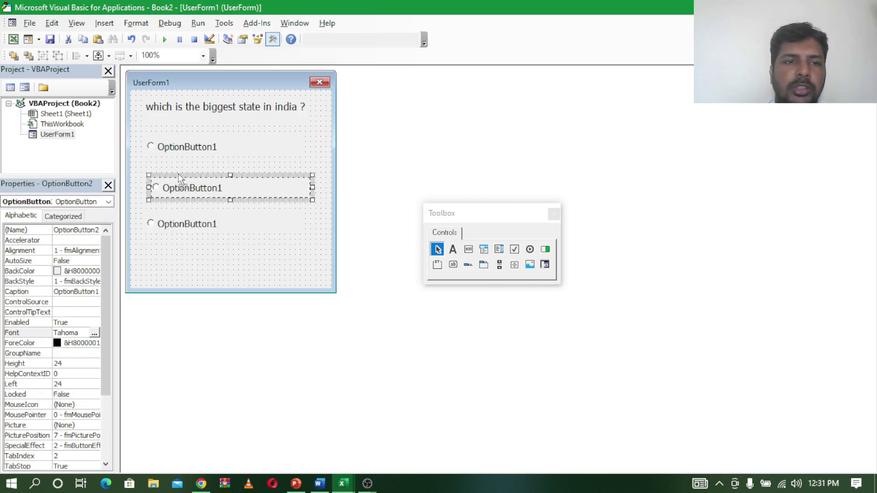
pyautogui.moveTo(180, 178); pyautogui.dragTo(175, 178)
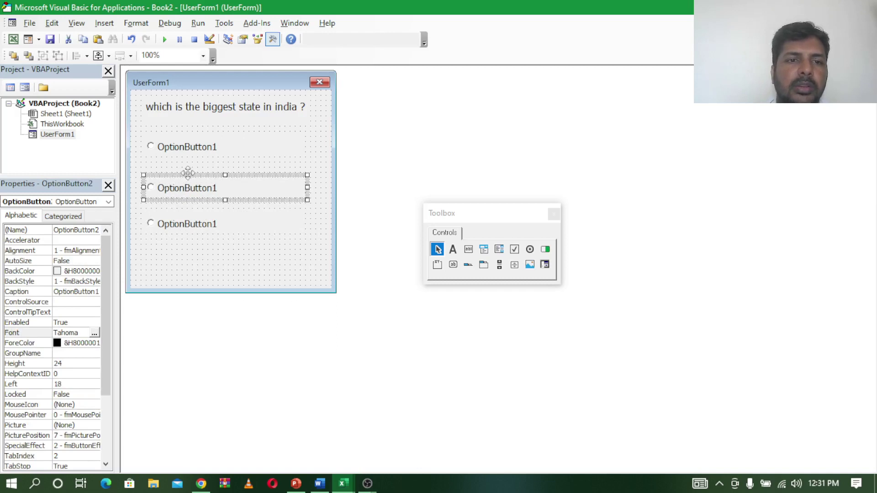
# Caption the first option button 'utter pradesh'.
pyautogui.click(196, 154)
pyautogui.click(223, 151)
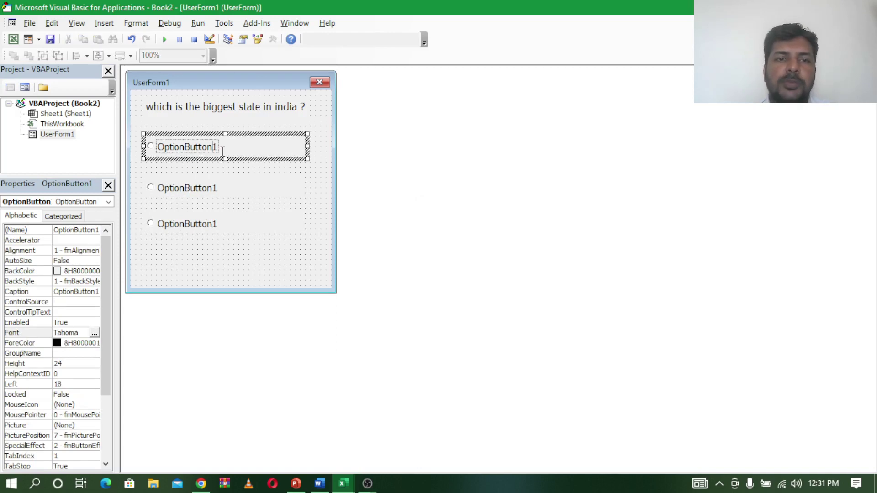
pyautogui.moveTo(217, 147); pyautogui.dragTo(151, 153)
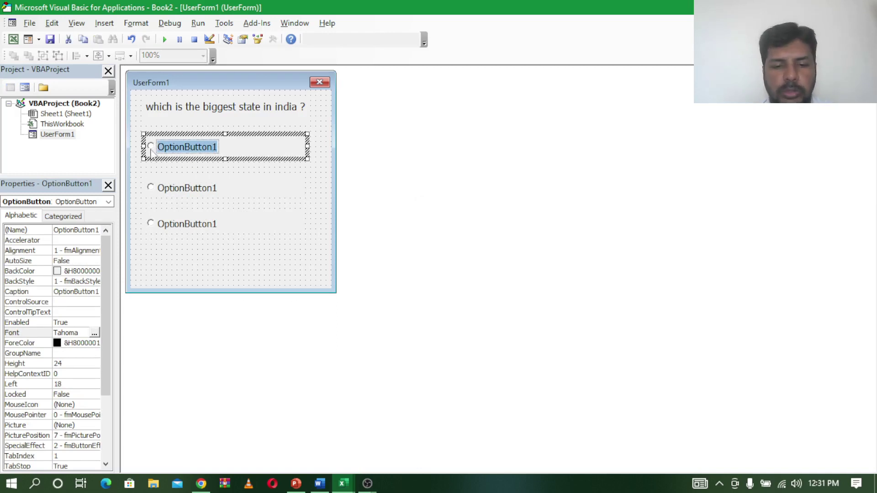
pyautogui.write('utter')
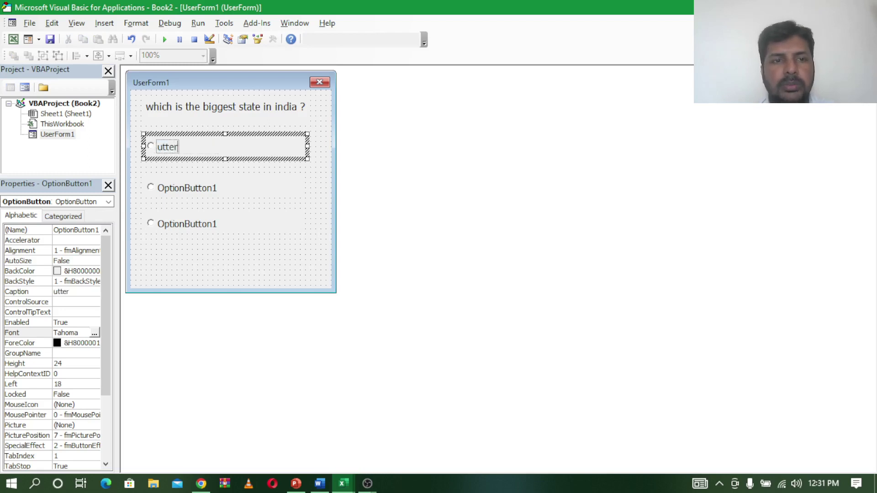
pyautogui.write(' p')
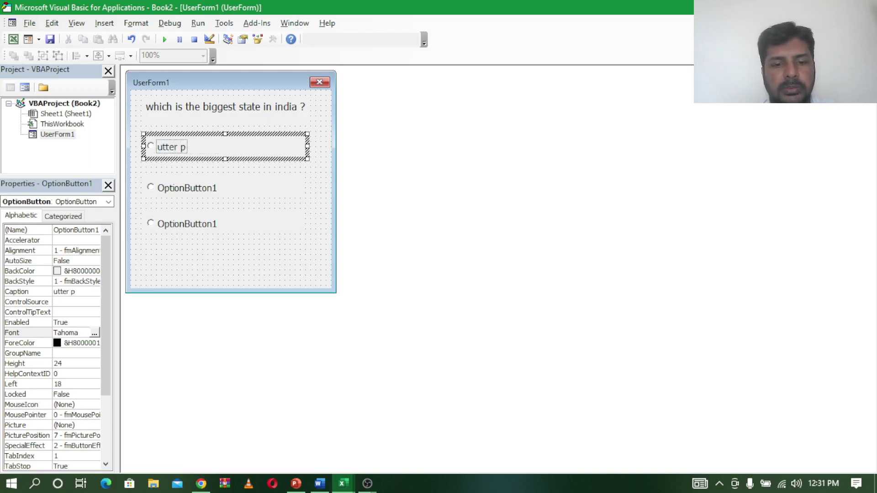
pyautogui.write('radesh')
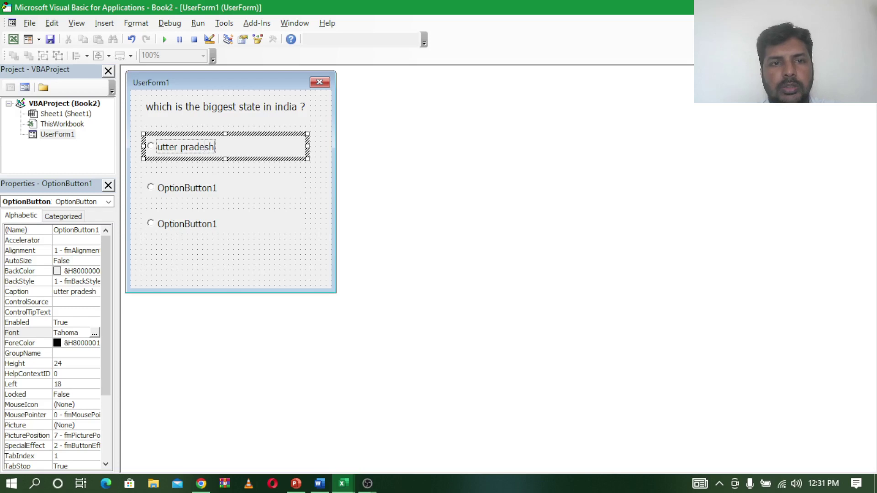
# Caption the second option button 'andhra pradesh'.
pyautogui.click(218, 188)
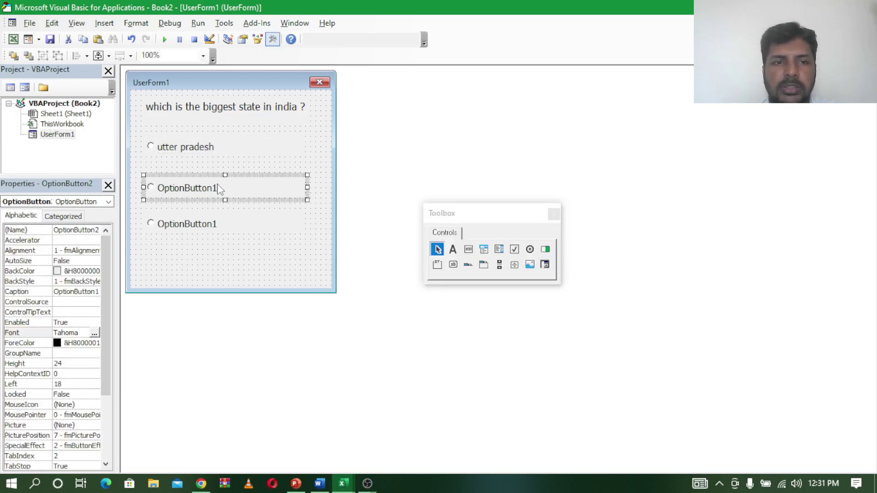
pyautogui.doubleClick(218, 189)
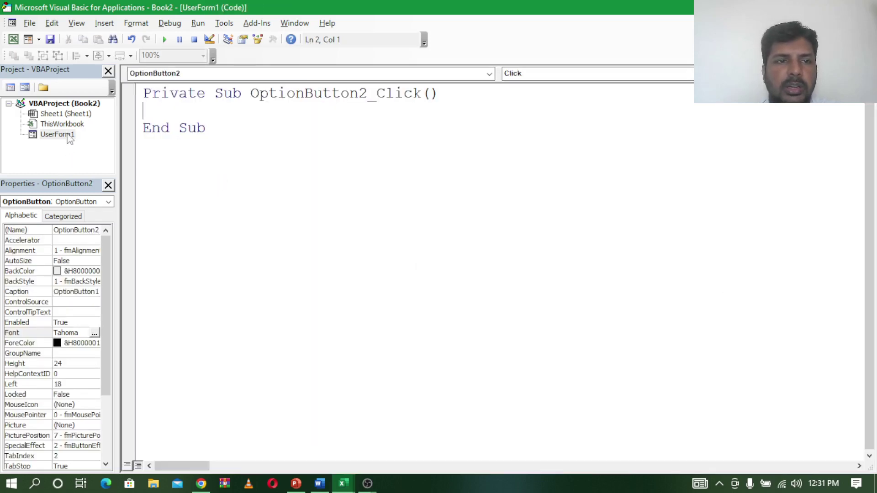
pyautogui.doubleClick(67, 134)
pyautogui.click(205, 196)
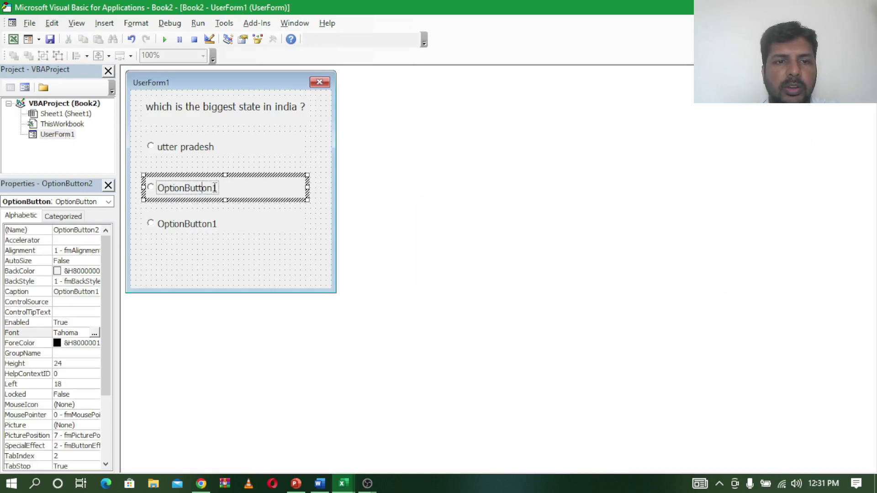
pyautogui.moveTo(218, 188); pyautogui.dragTo(132, 180)
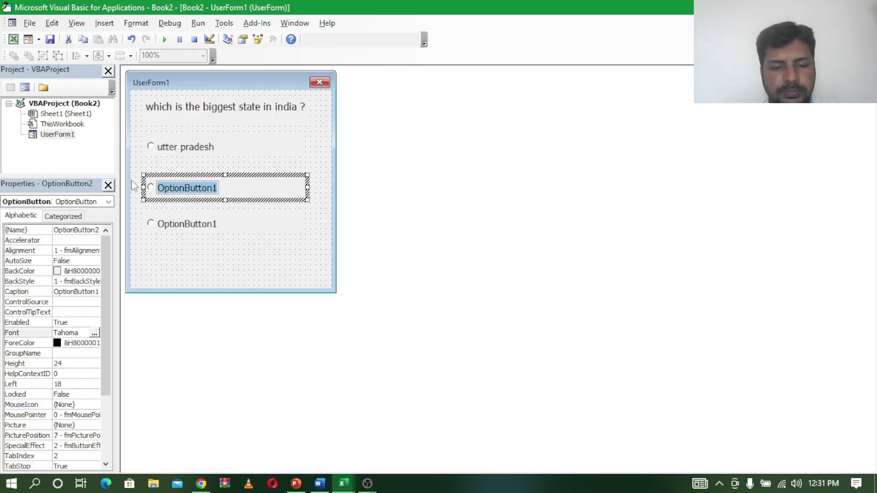
pyautogui.write('andhr')
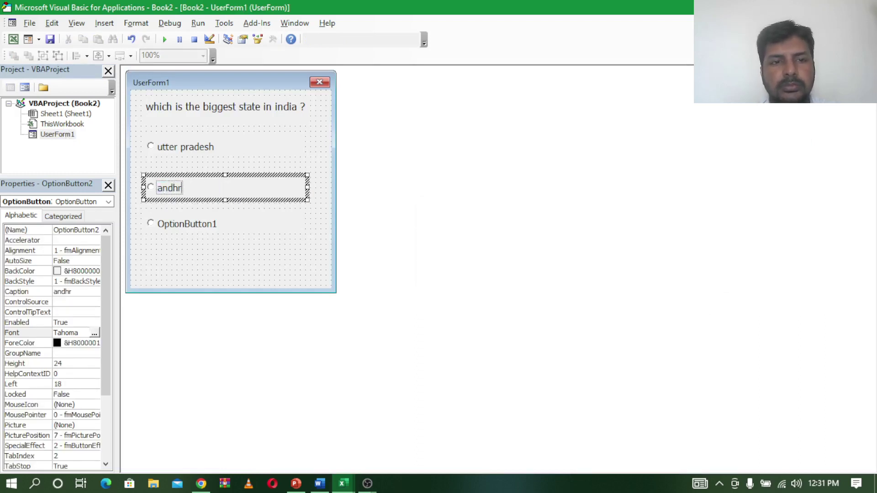
pyautogui.write('a pra')
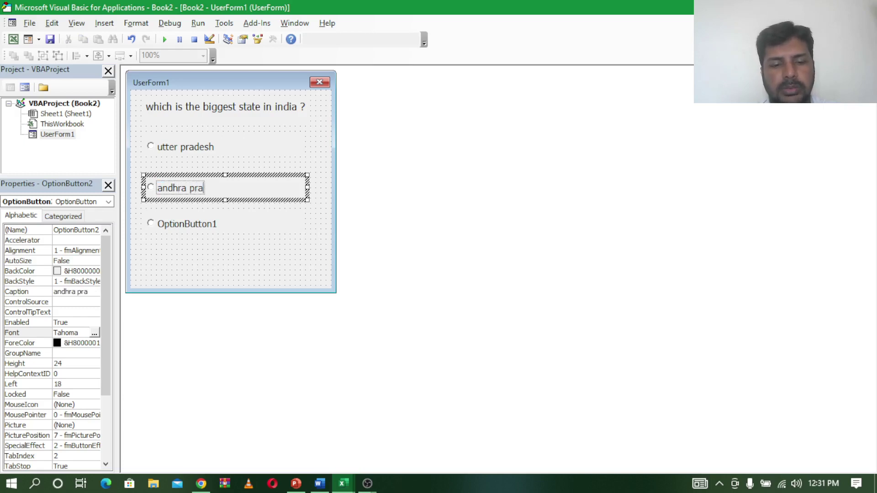
pyautogui.write('desh')
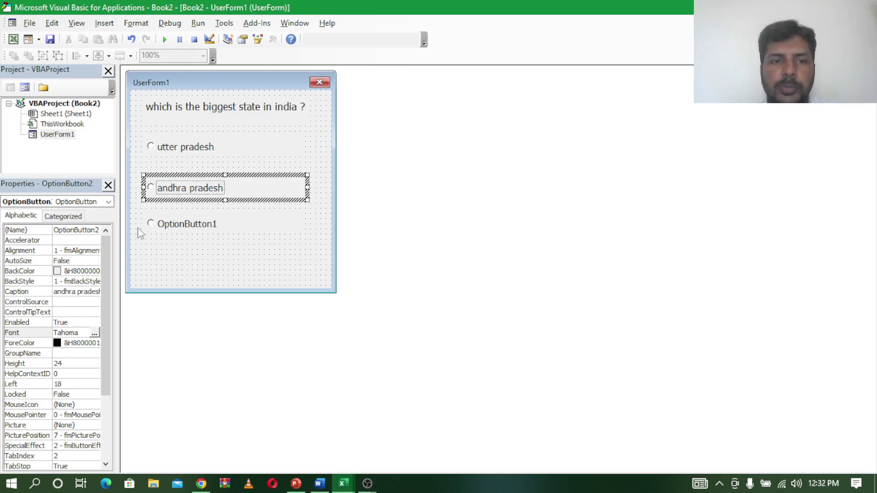
# Caption the third option button 'telangana'.
pyautogui.click(173, 226)
pyautogui.click(209, 226)
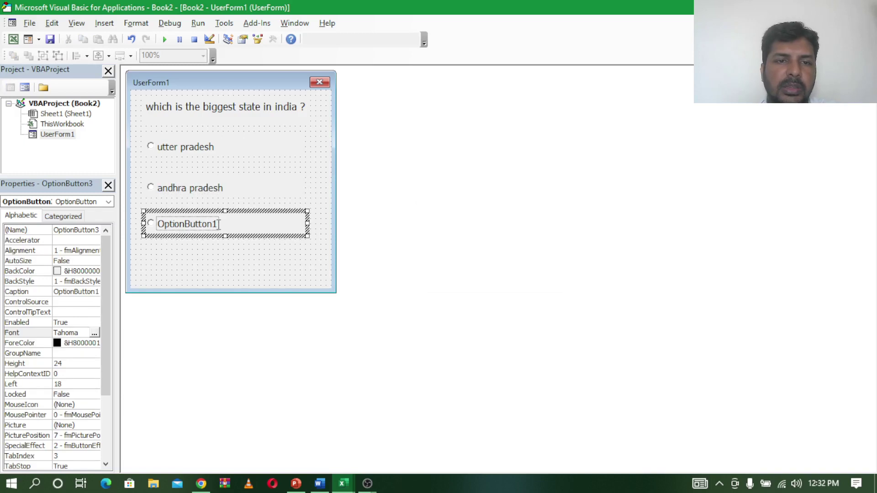
pyautogui.moveTo(218, 225); pyautogui.dragTo(158, 224)
pyautogui.write('tela')
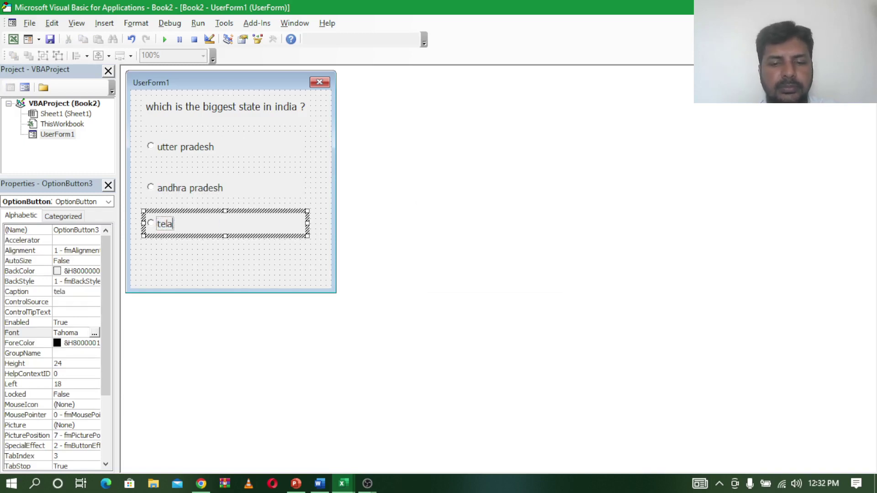
pyautogui.write('ngana')
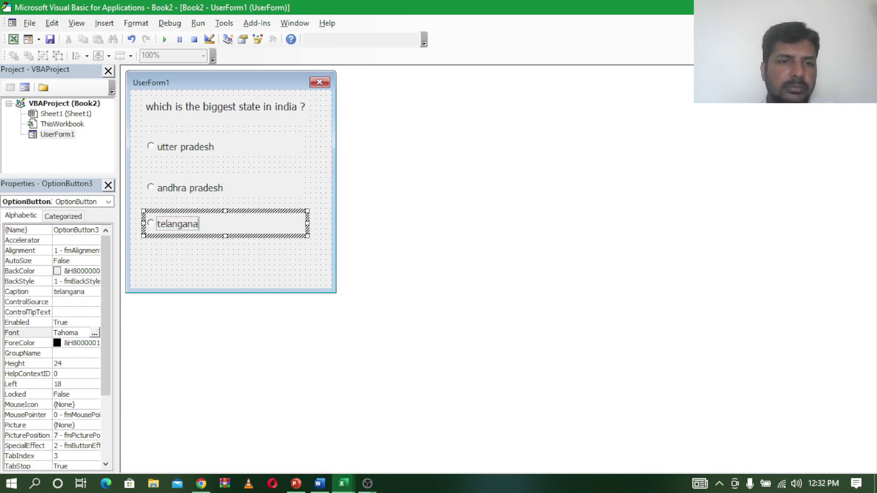
pyautogui.click(190, 261)
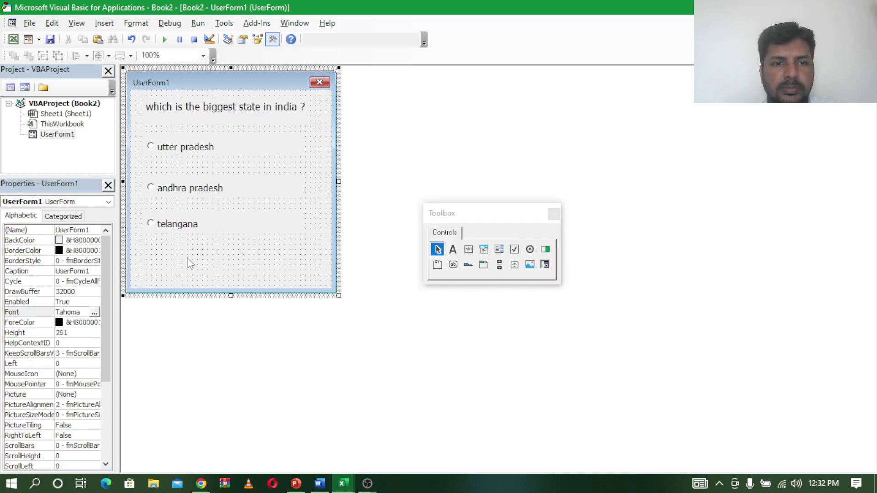
pyautogui.moveTo(342, 483)
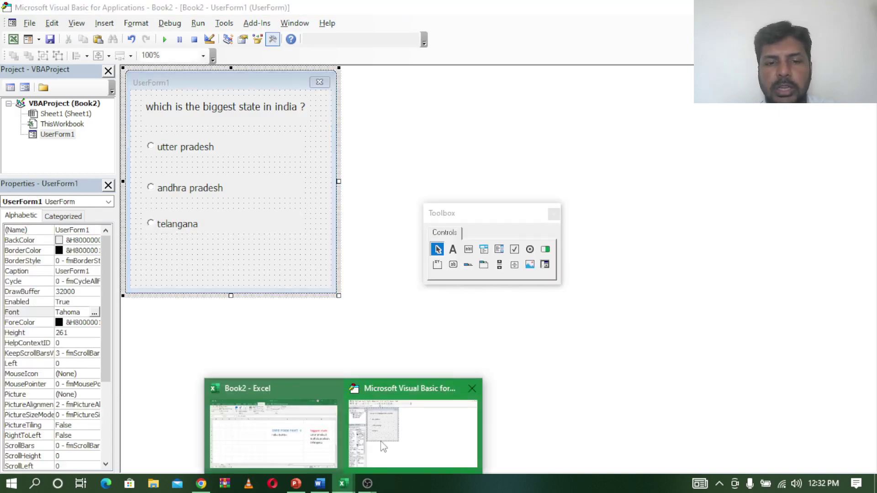
# Check the spelling of uttar pradesh in Excel cell M4, then return to the VBA editor.
pyautogui.click(320, 440)
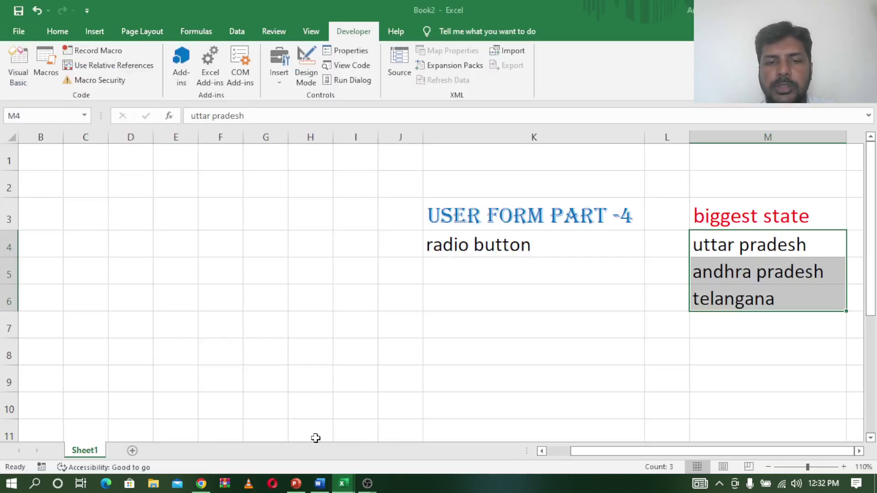
pyautogui.click(744, 248)
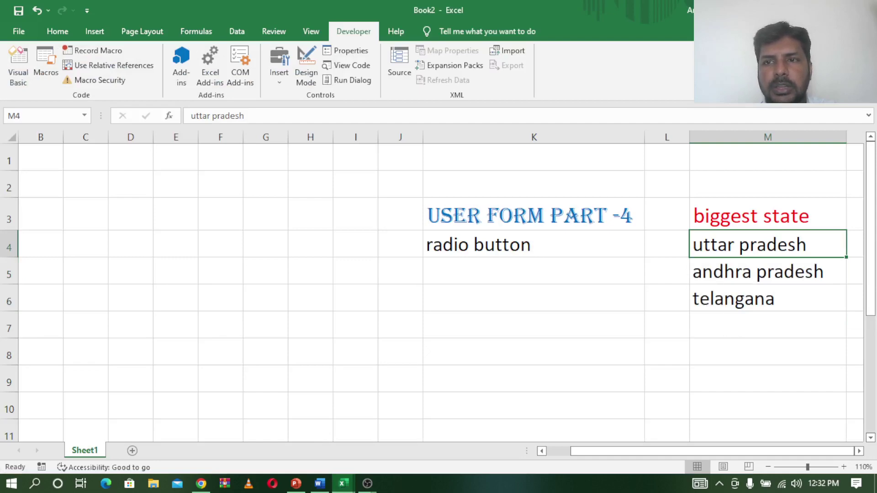
pyautogui.hotkey('alt', 'F11')
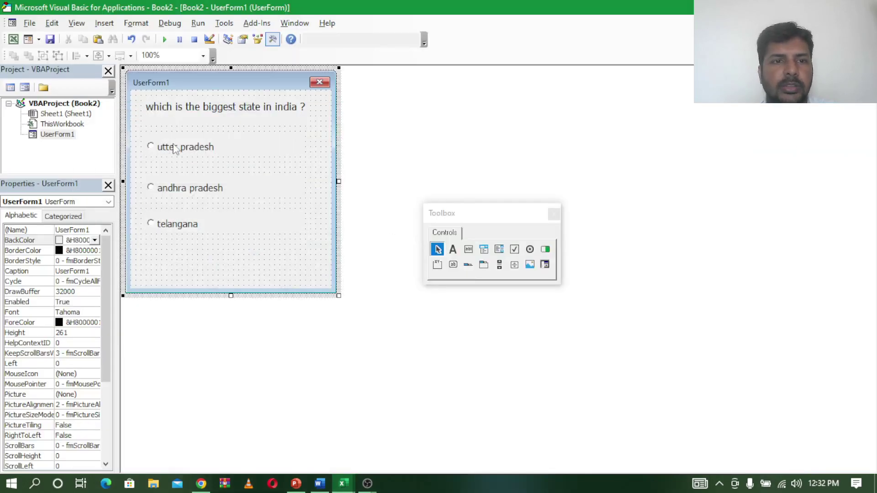
# Correct the first option's caption from 'utter pradesh' to 'uttar pradesh'.
pyautogui.doubleClick(176, 148)
pyautogui.doubleClick(57, 135)
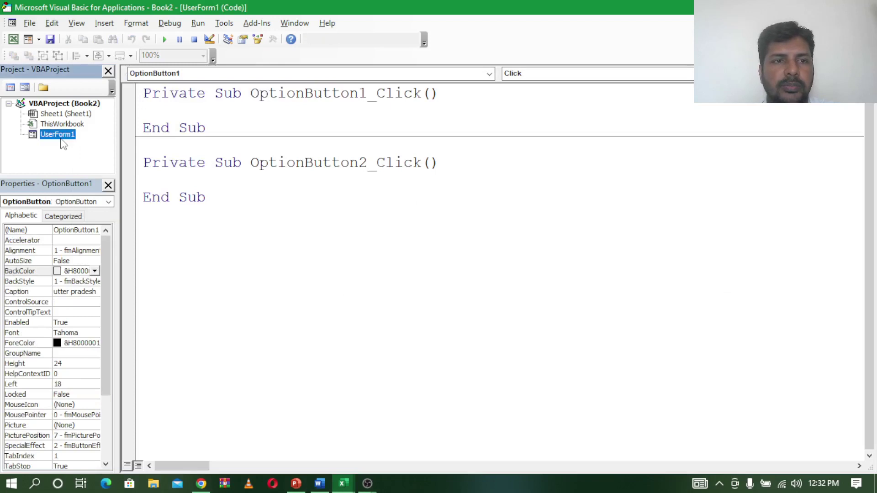
pyautogui.click(174, 147)
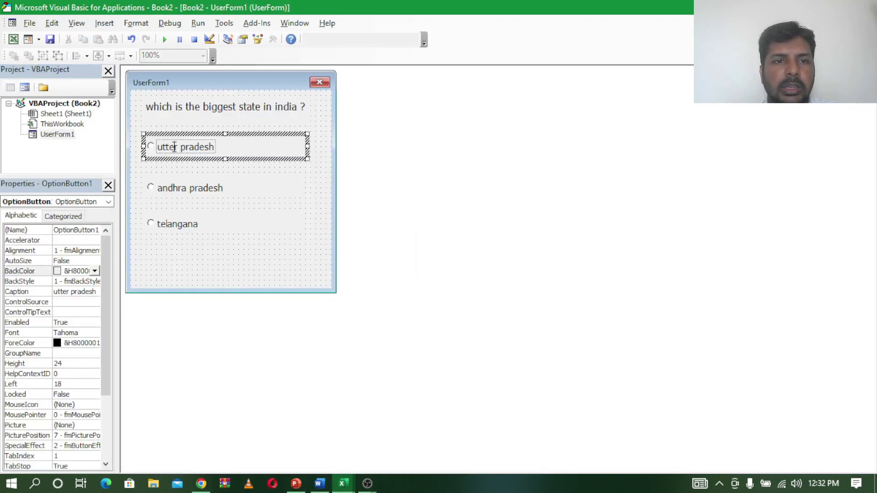
pyautogui.press('BackSpace')
pyautogui.write('a')
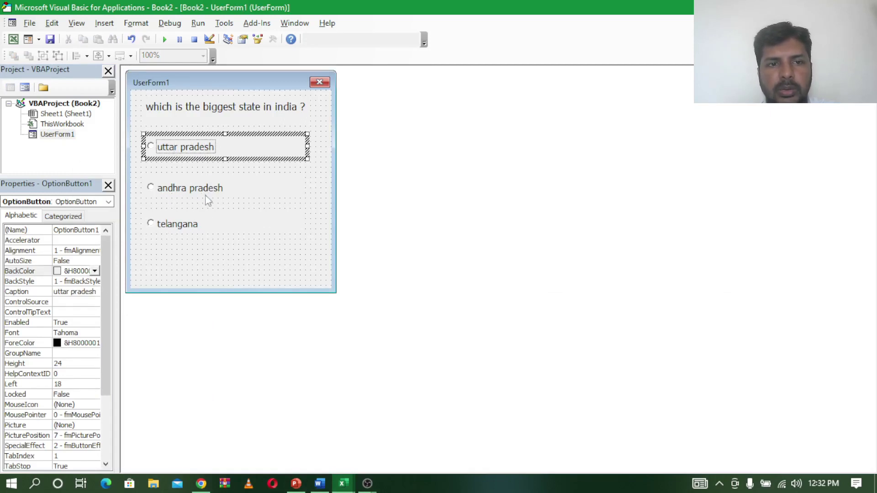
pyautogui.click(209, 265)
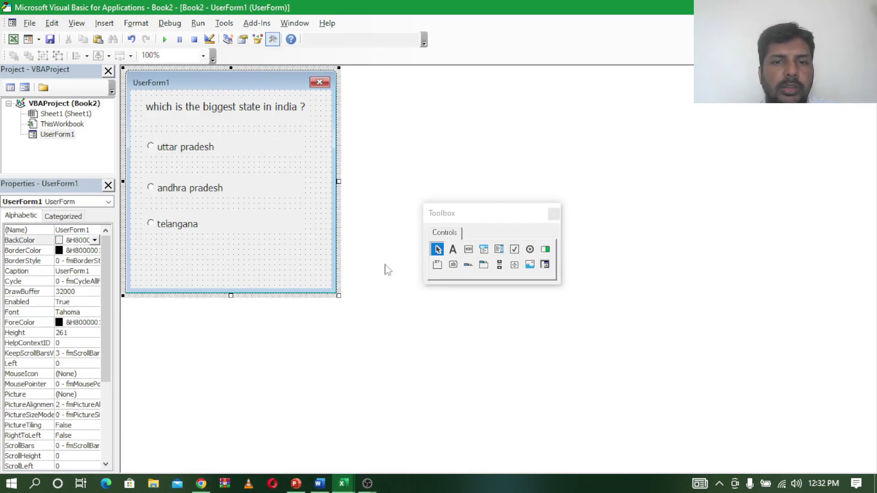
# Draw a command button captioned 'submit' below the options, shrink it and shift it right.
pyautogui.click(453, 265)
pyautogui.moveTo(159, 245); pyautogui.dragTo(267, 277)
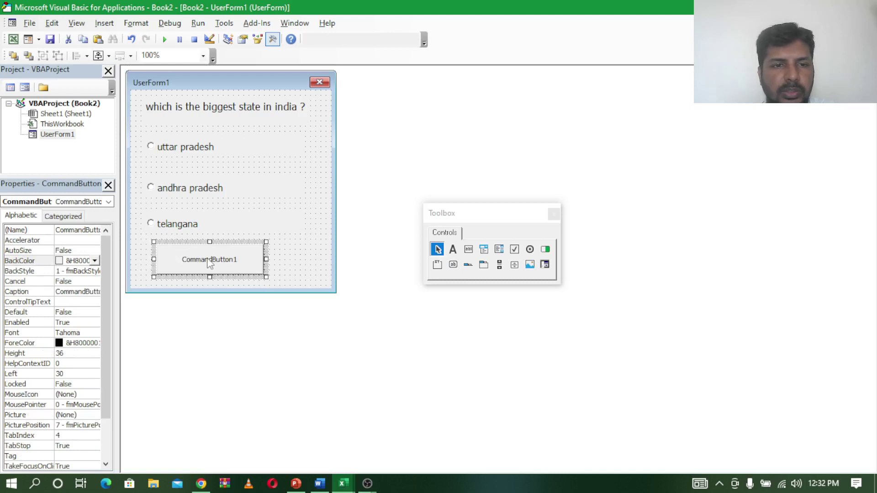
pyautogui.click(205, 262)
pyautogui.moveTo(239, 259); pyautogui.dragTo(187, 265)
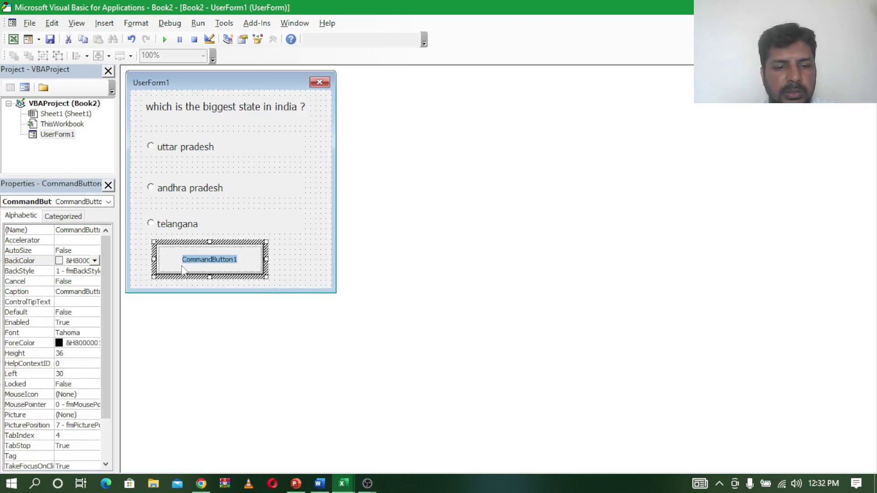
pyautogui.write('submit')
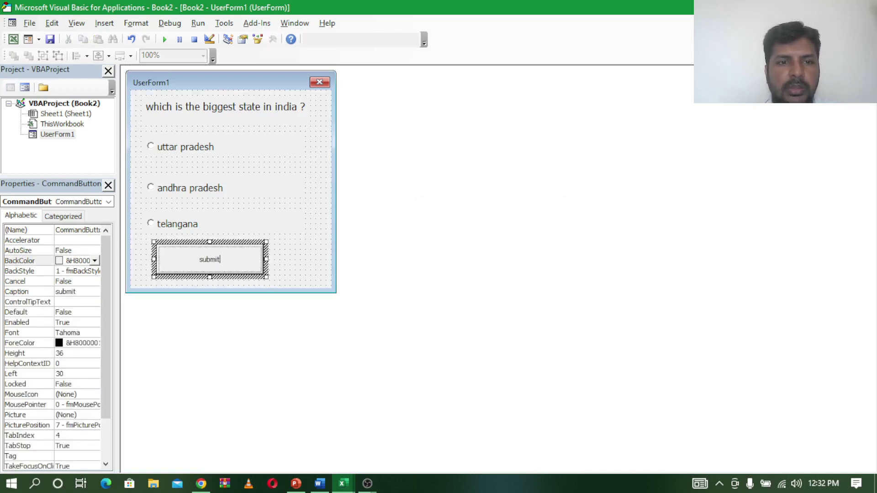
pyautogui.click(232, 242)
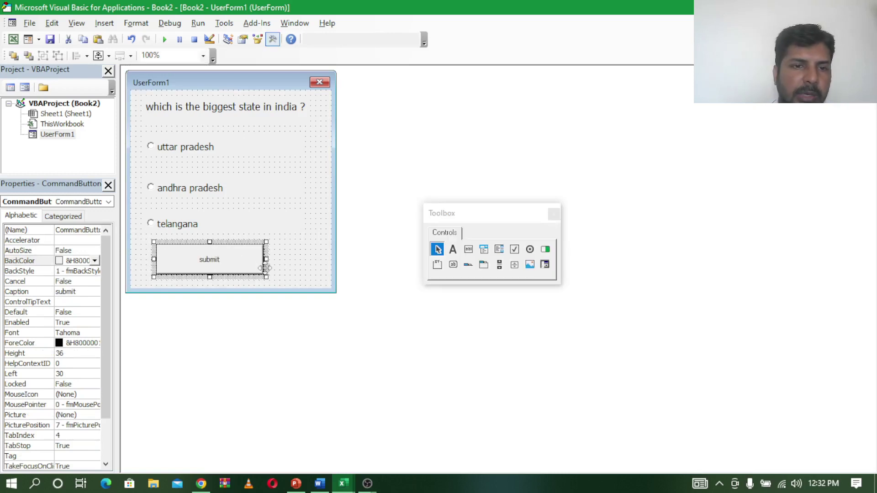
pyautogui.moveTo(265, 277); pyautogui.dragTo(251, 272)
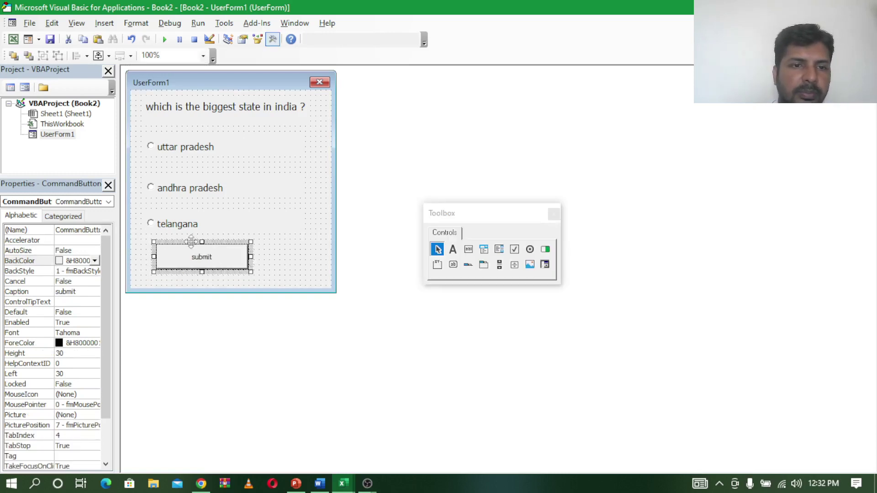
pyautogui.moveTo(187, 240); pyautogui.dragTo(216, 245)
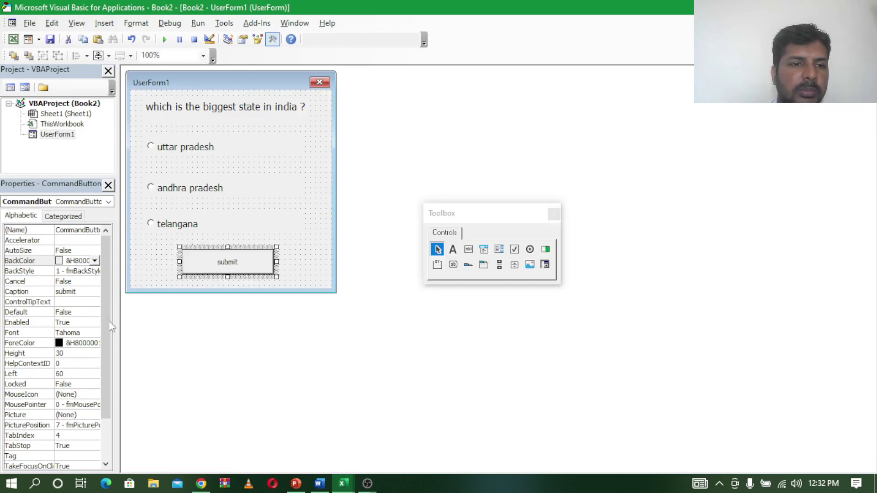
# Set the submit button's font size to 12.
pyautogui.click(78, 333)
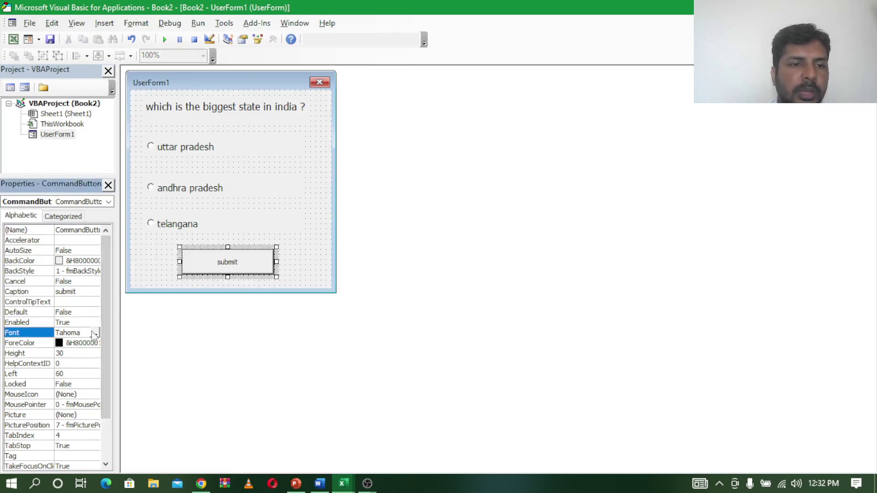
pyautogui.click(95, 335)
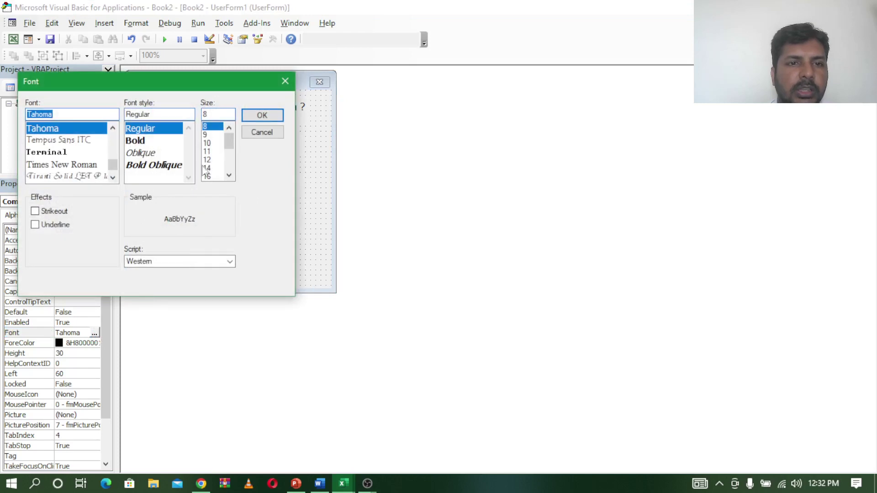
pyautogui.click(206, 160)
pyautogui.click(262, 115)
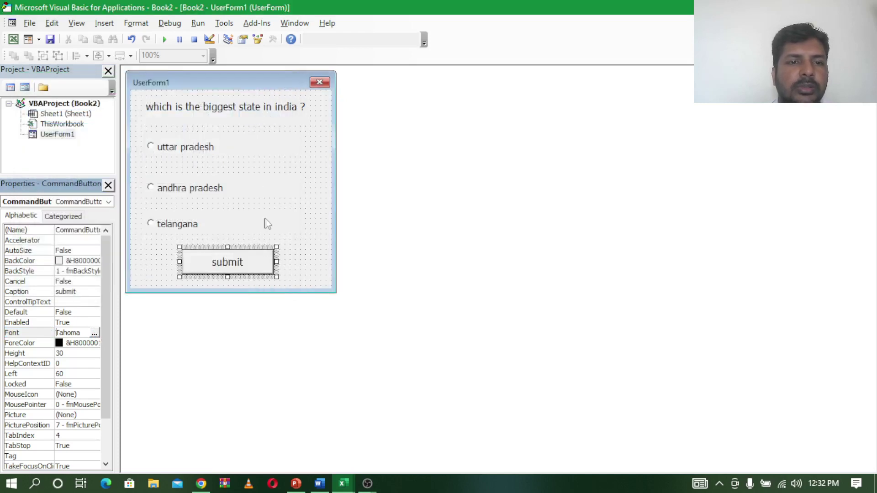
pyautogui.click(307, 209)
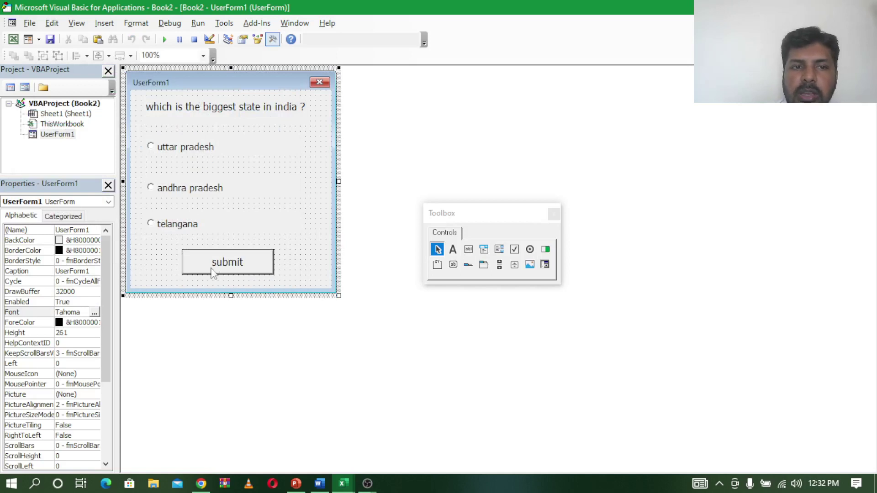
pyautogui.click(180, 149)
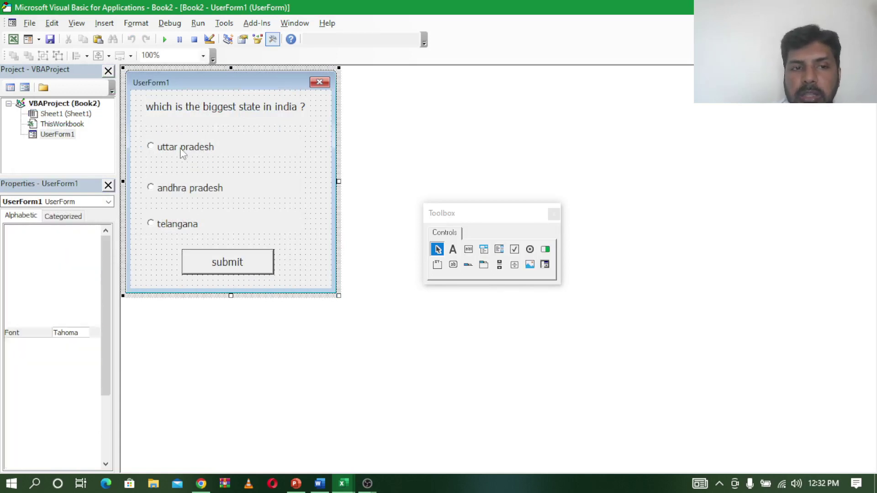
pyautogui.doubleClick(210, 147)
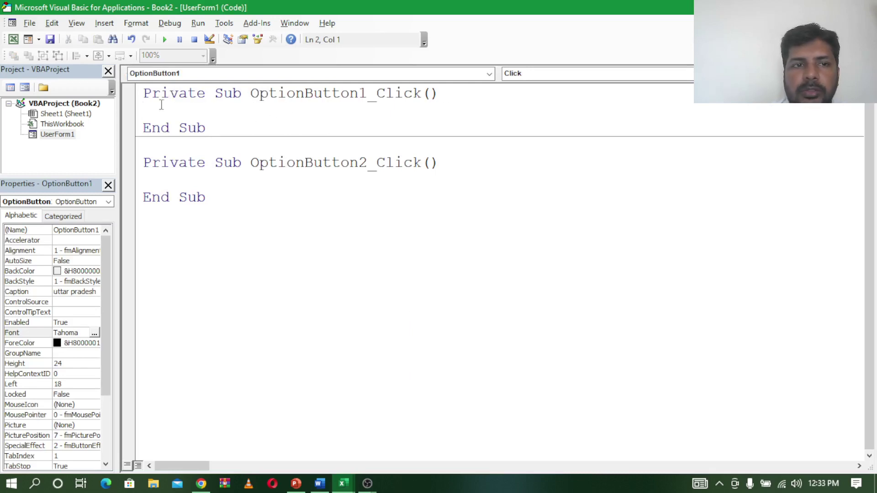
pyautogui.doubleClick(59, 134)
pyautogui.doubleClick(200, 198)
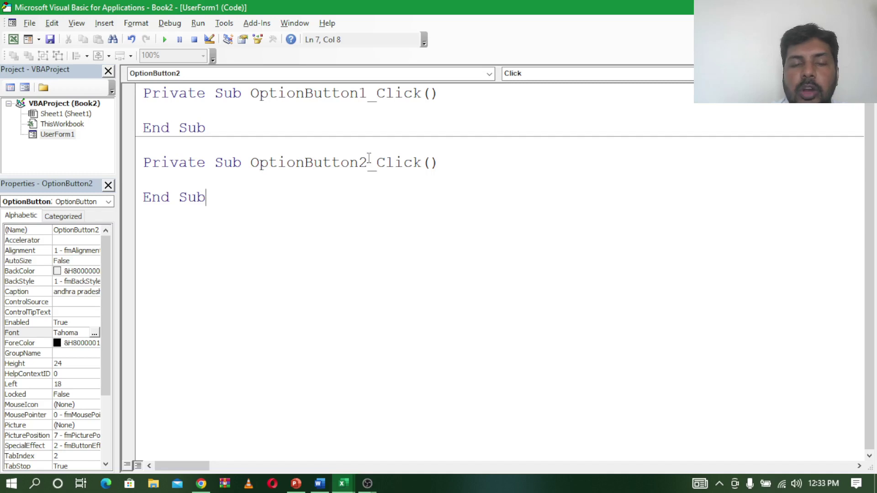
pyautogui.doubleClick(57, 135)
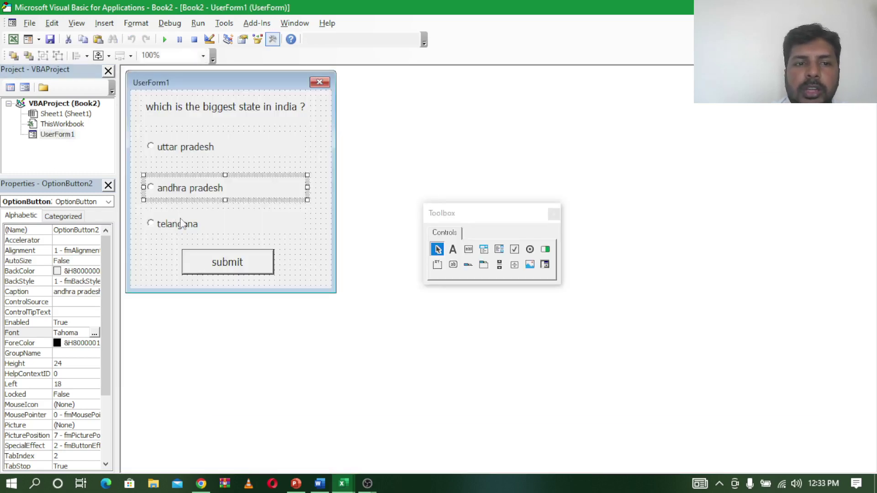
pyautogui.doubleClick(182, 224)
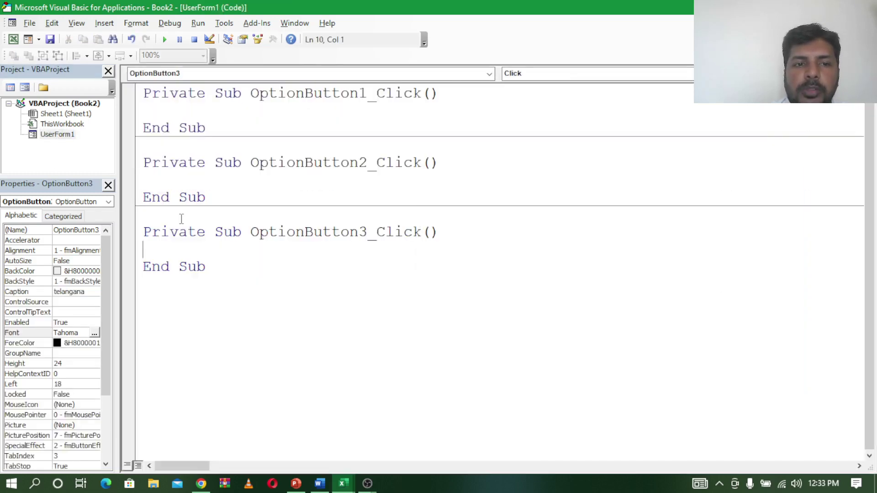
pyautogui.doubleClick(57, 135)
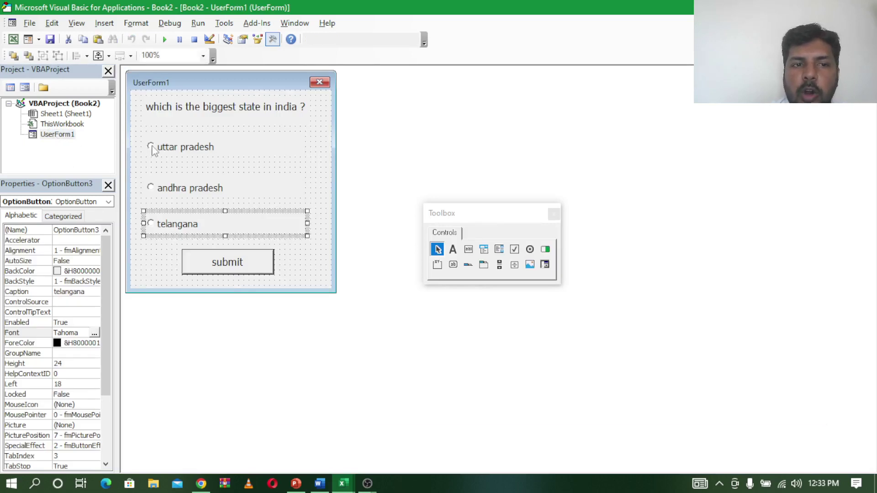
pyautogui.click(152, 149)
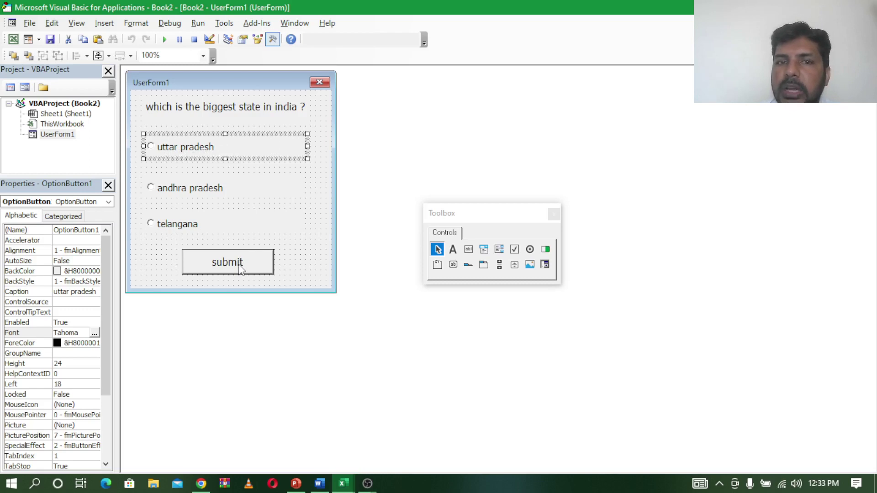
pyautogui.click(183, 191)
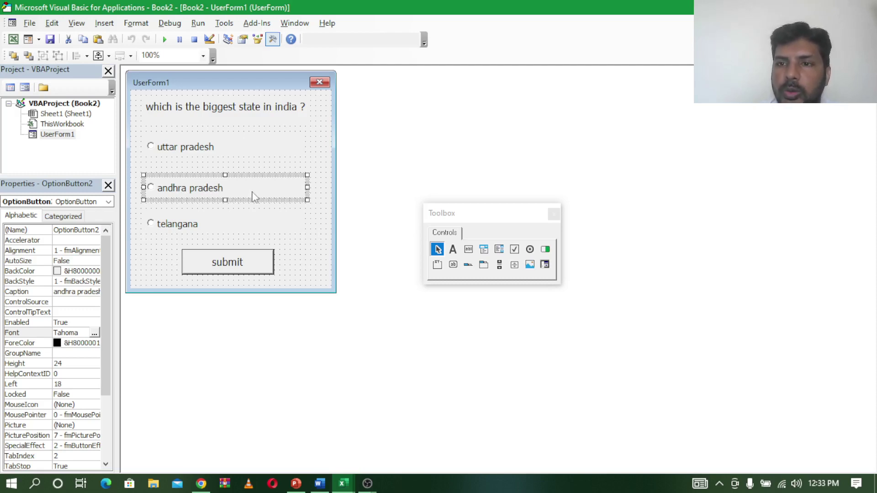
pyautogui.click(170, 227)
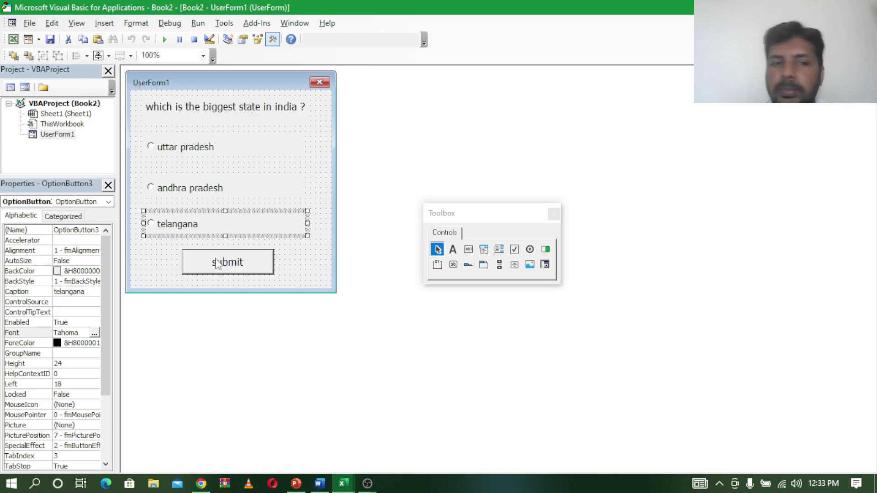
# In CommandButton1_Click, write If UserForm1.OptionButton1.Value = True Then MsgBox "correct answer".
pyautogui.doubleClick(240, 264)
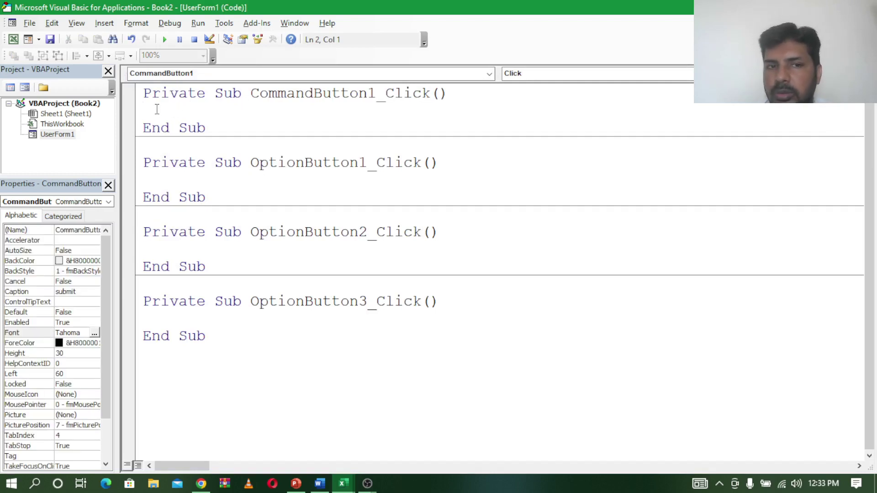
pyautogui.write('if ')
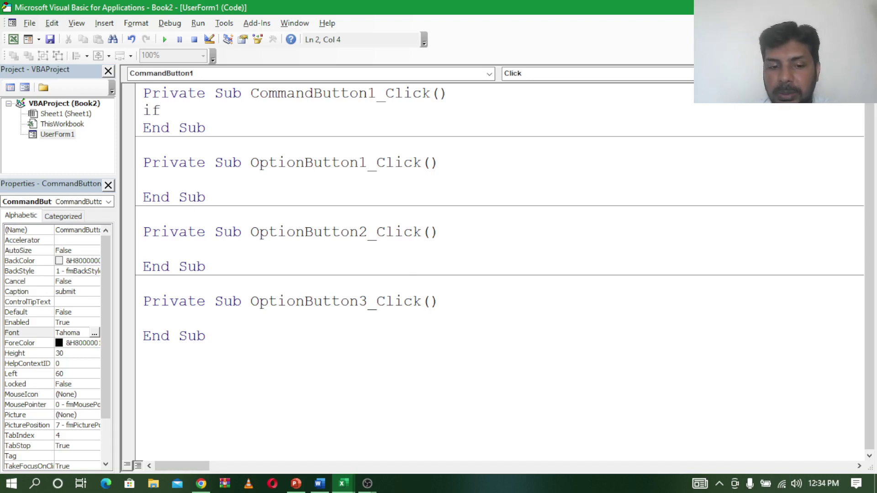
pyautogui.write('use')
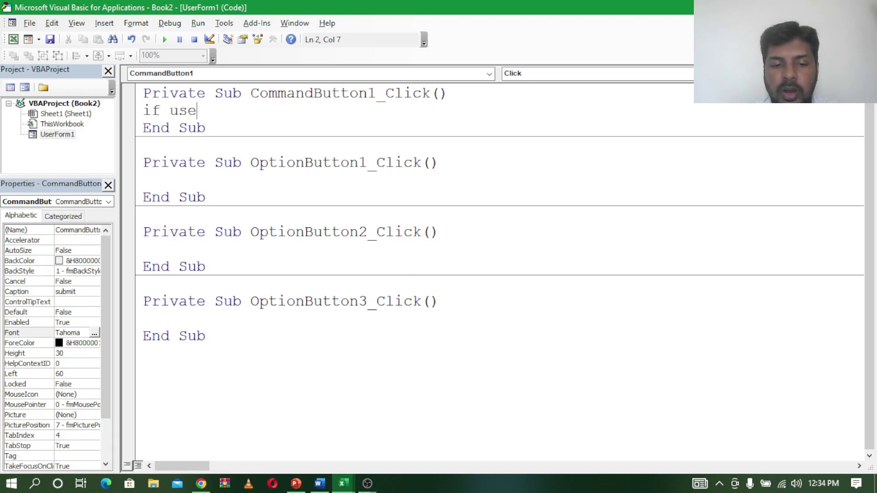
pyautogui.write('rfomr')
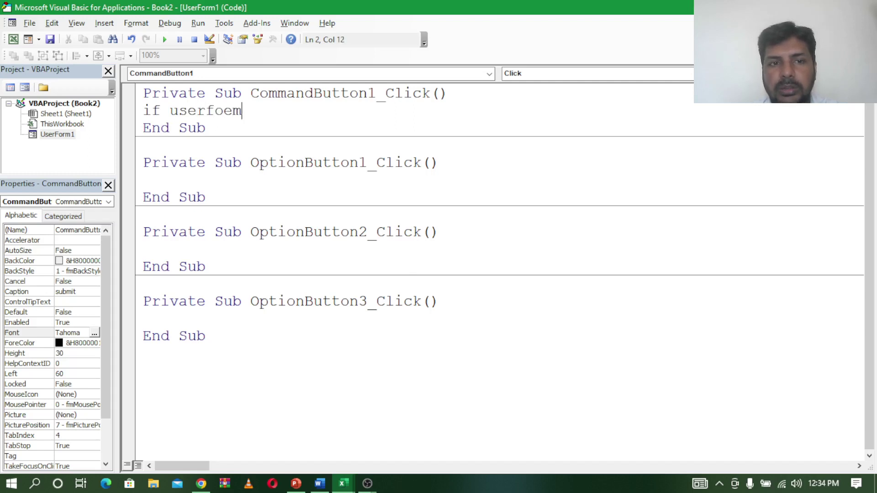
pyautogui.press('BackSpace')
pyautogui.press('BackSpace')
pyautogui.write('rm')
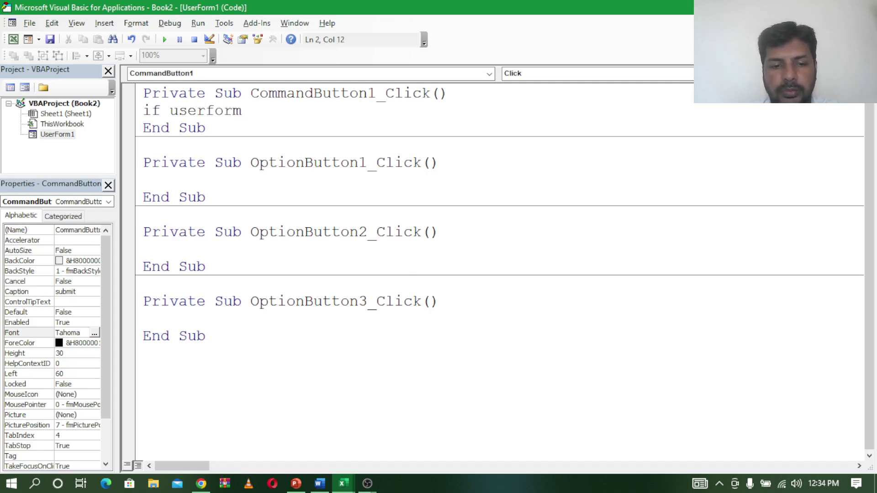
pyautogui.write('1.o')
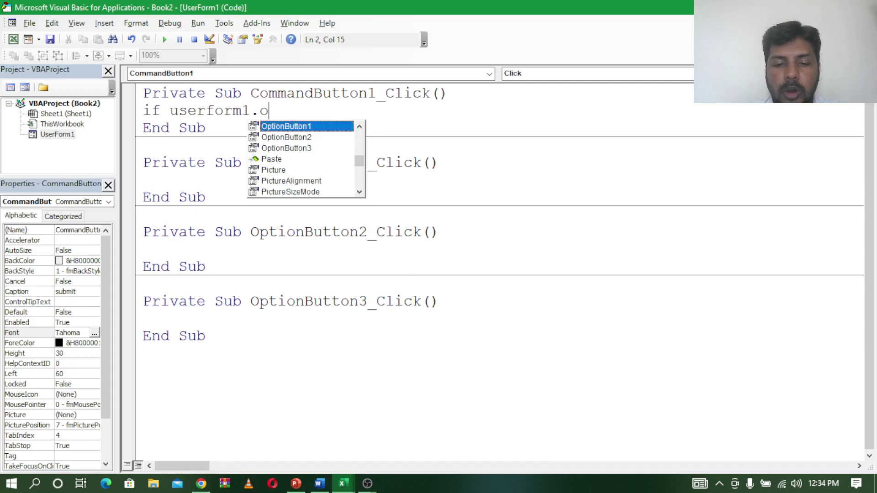
pyautogui.write('ptio')
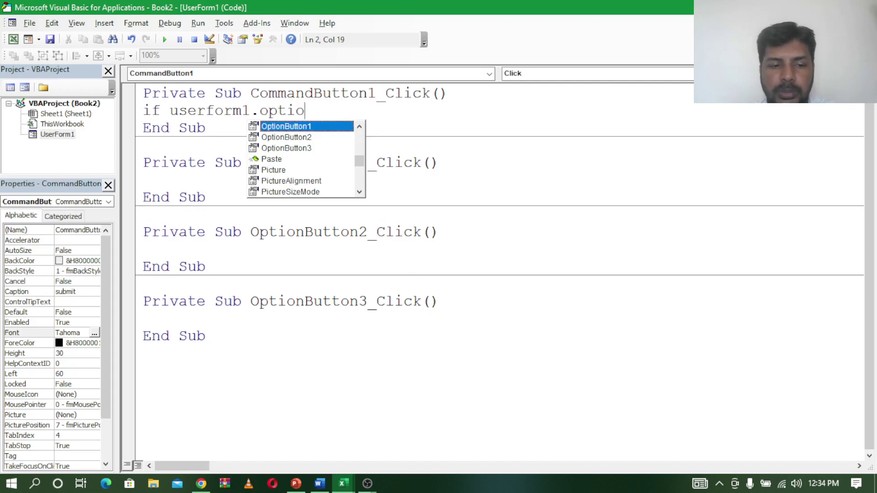
pyautogui.press('Tab')
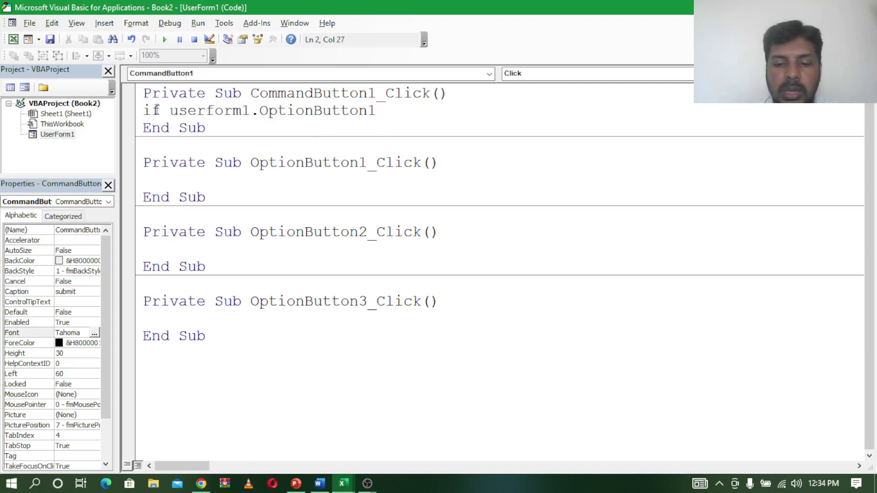
pyautogui.write('.value')
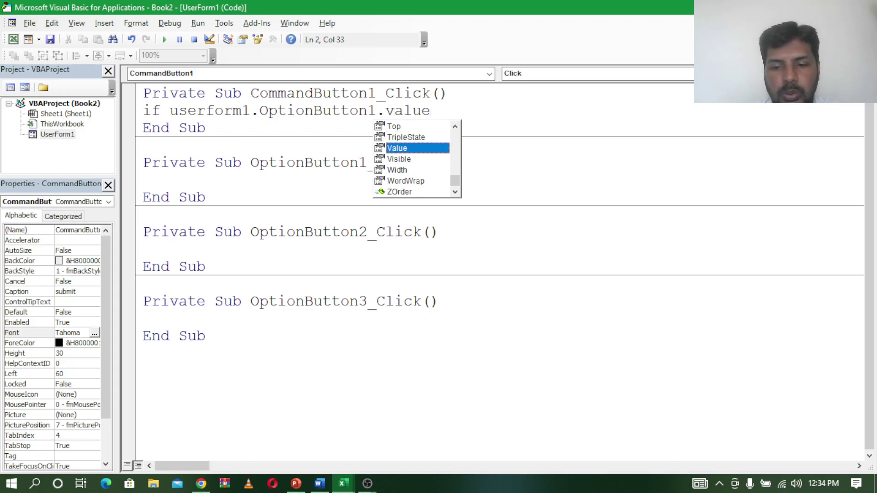
pyautogui.write('=true')
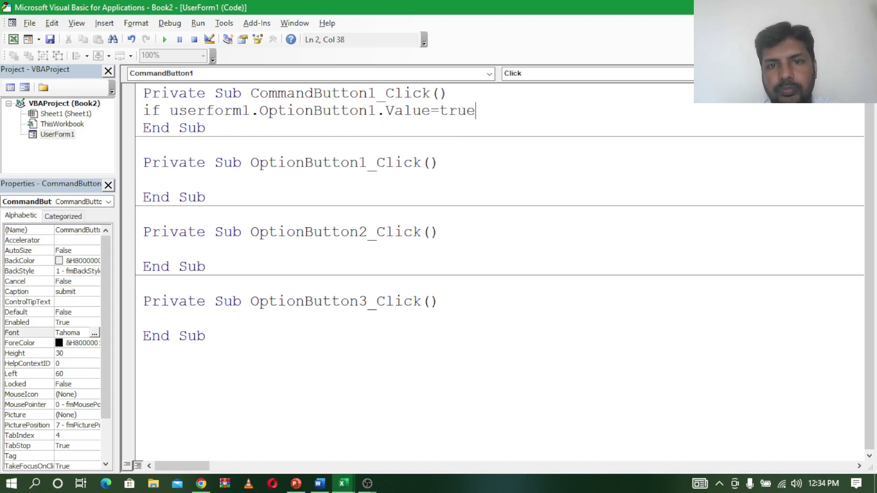
pyautogui.write(' th')
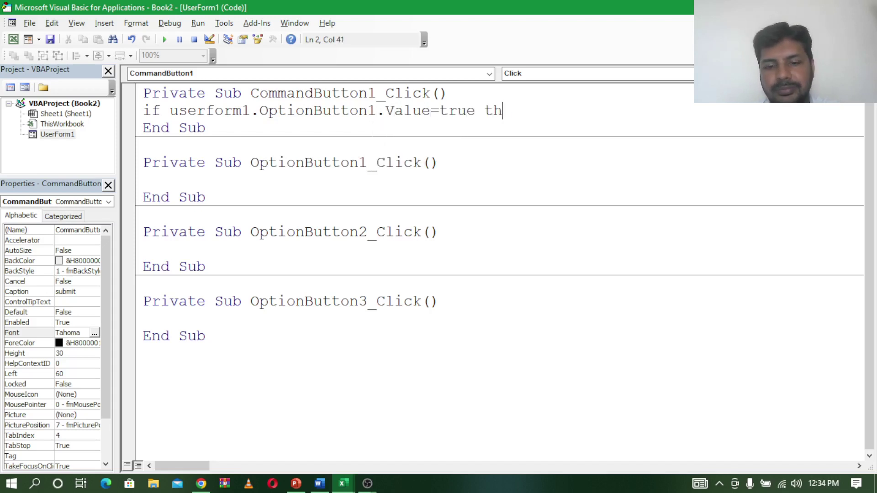
pyautogui.write('nen')
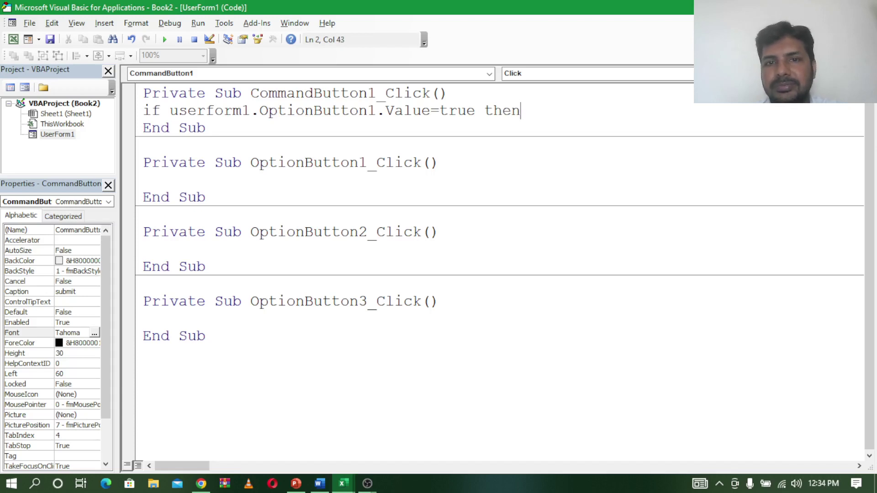
pyautogui.press('Return')
pyautogui.write('m')
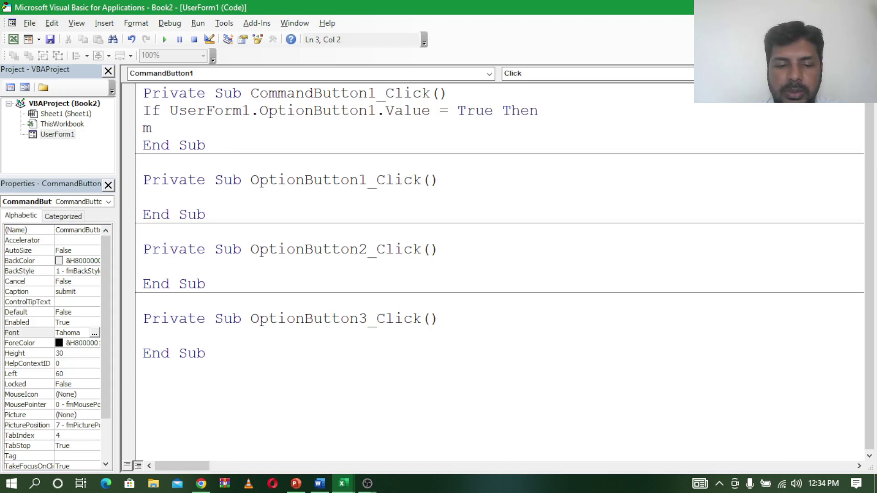
pyautogui.write('sgbo')
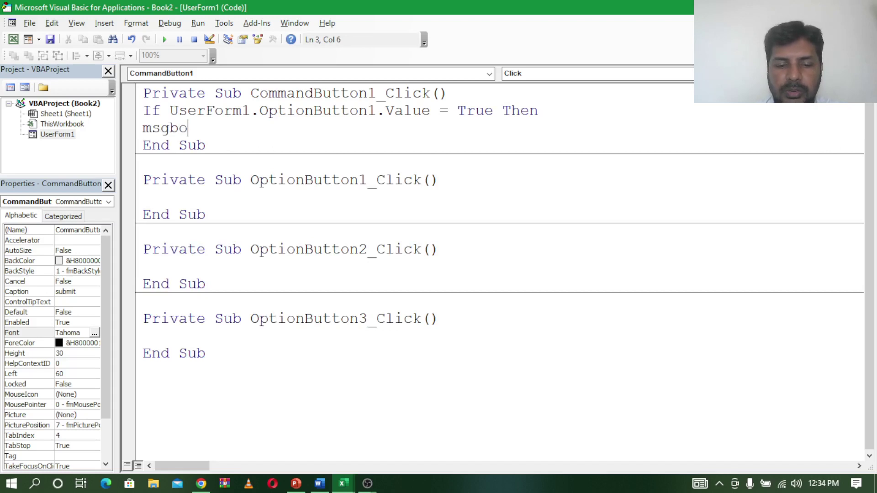
pyautogui.write('x"co')
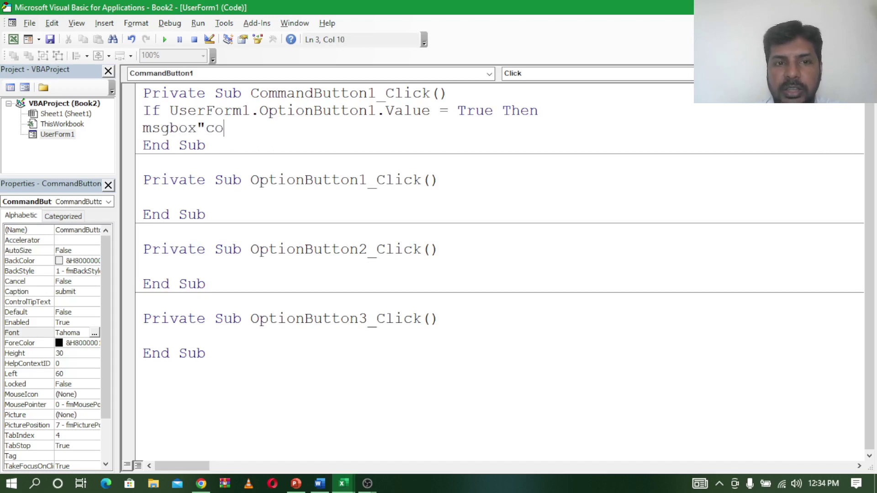
pyautogui.write('rrec')
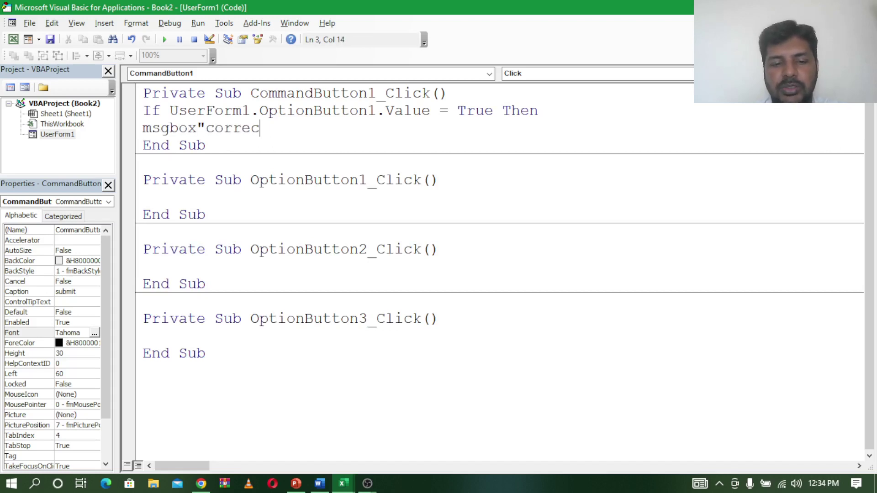
pyautogui.write('t answer')
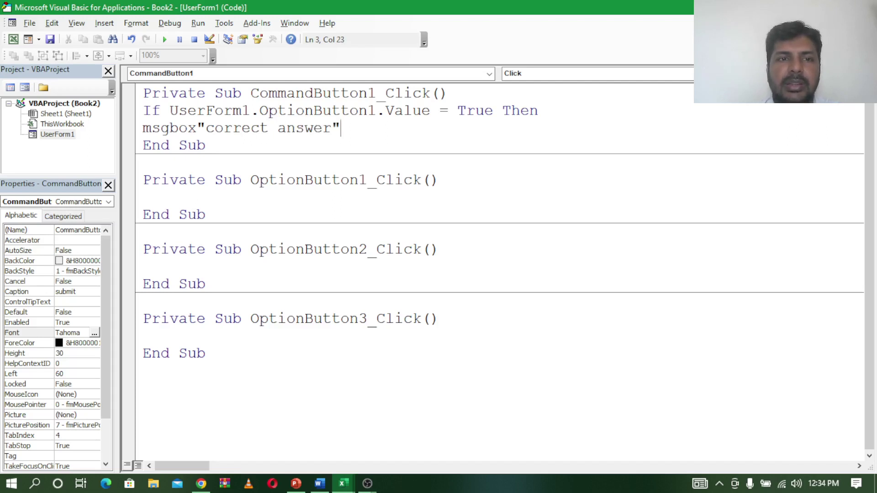
pyautogui.press('Return')
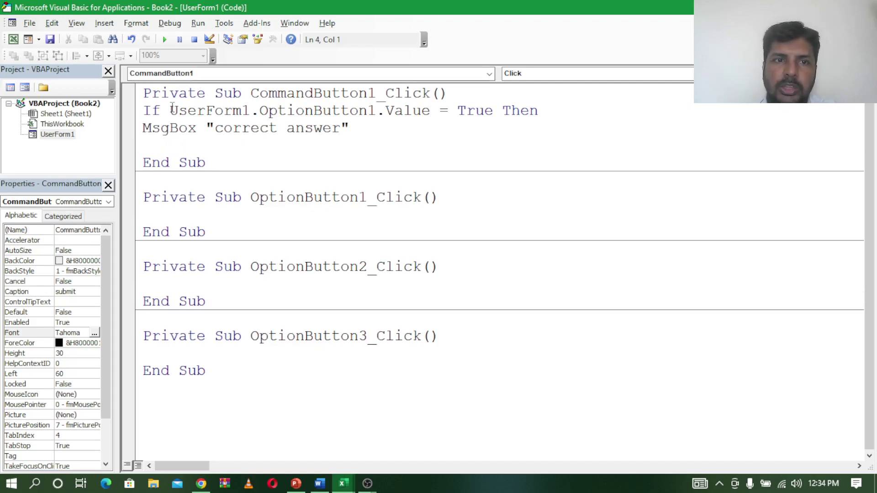
# Add an ElseIf branch for OptionButton2 that shows MsgBox "wrong answer".
pyautogui.moveTo(170, 110)
pyautogui.mouseDown()
pyautogui.moveTo(472, 122)
pyautogui.moveTo(539, 108)
pyautogui.mouseUp()
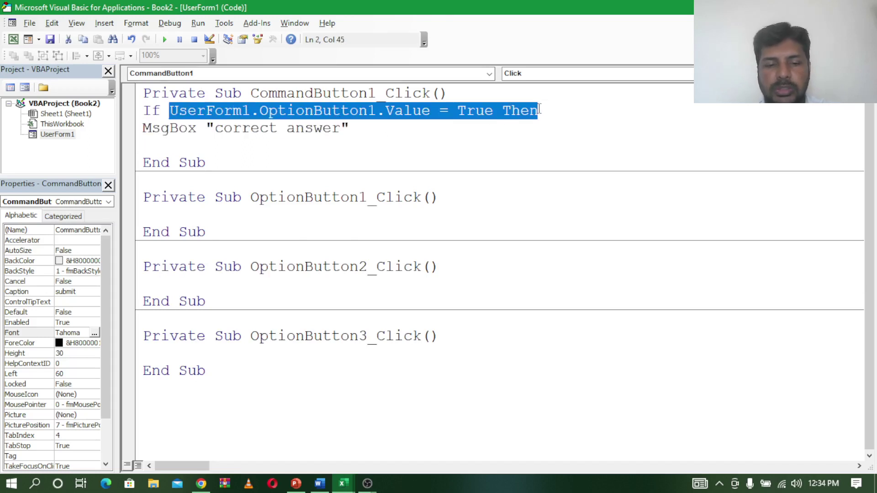
pyautogui.hotkey('ctrl', 'c')
pyautogui.click(171, 146)
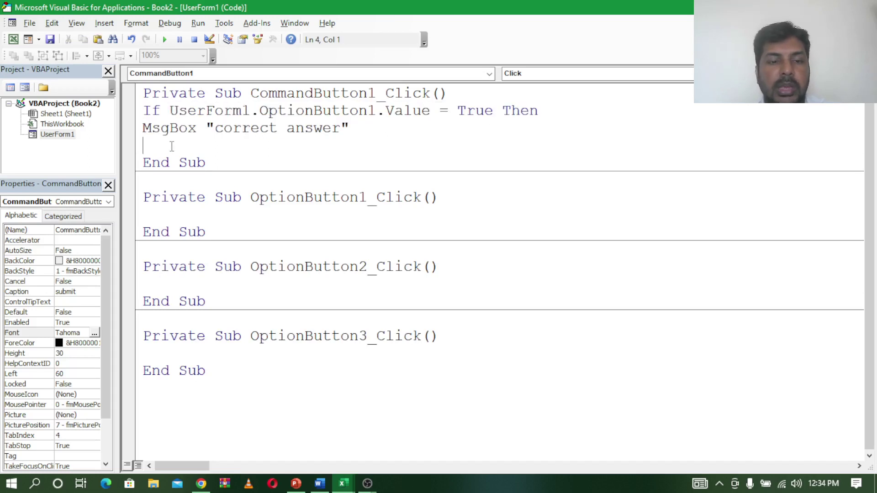
pyautogui.write('else')
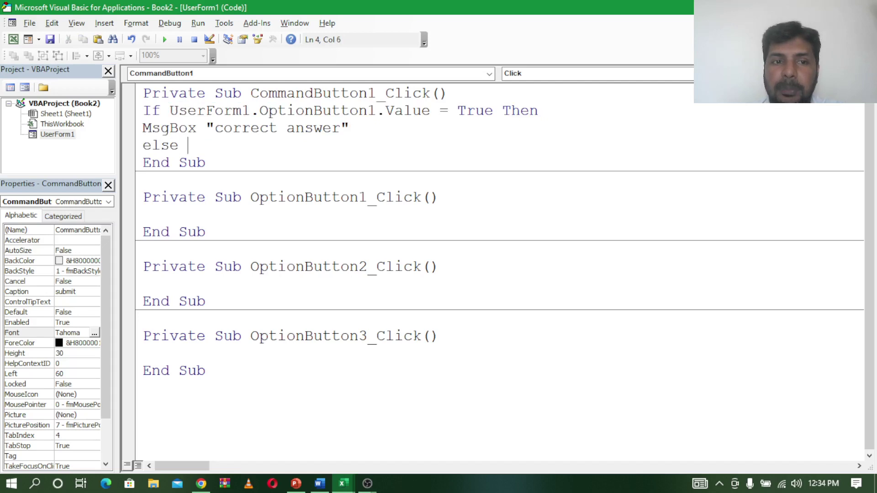
pyautogui.write('if')
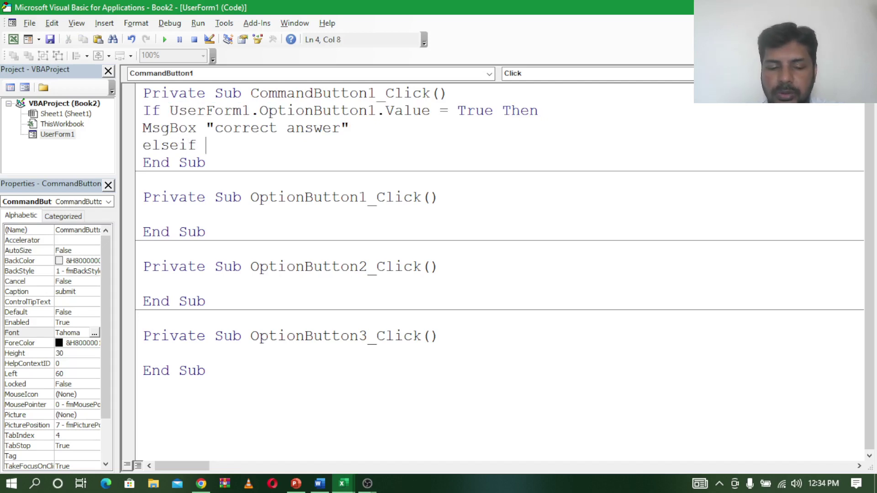
pyautogui.hotkey('ctrl', 'v')
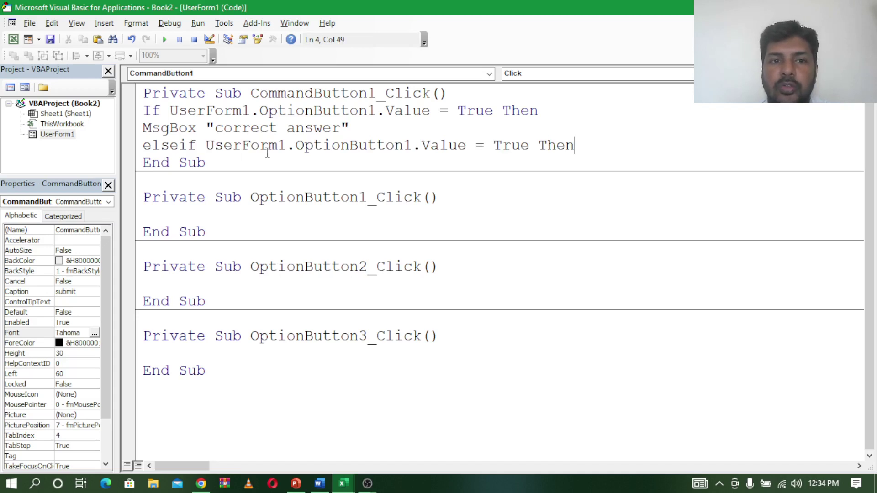
pyautogui.click(414, 149)
pyautogui.press('BackSpace')
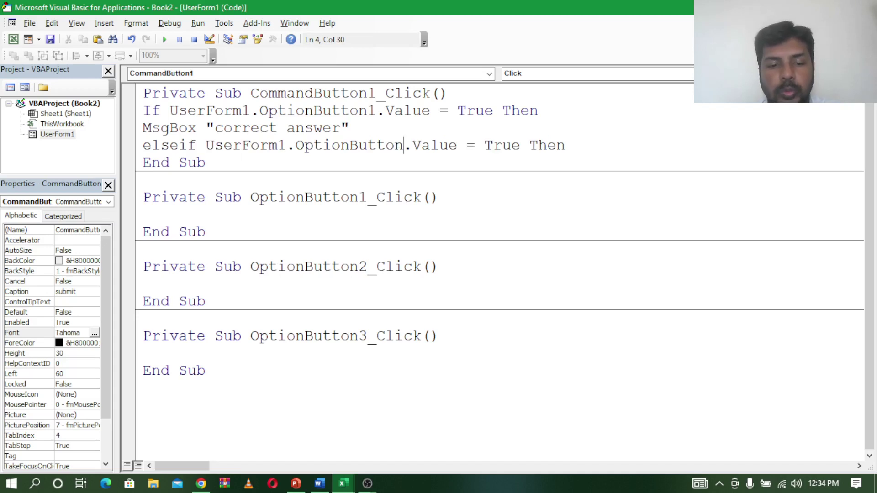
pyautogui.write('2')
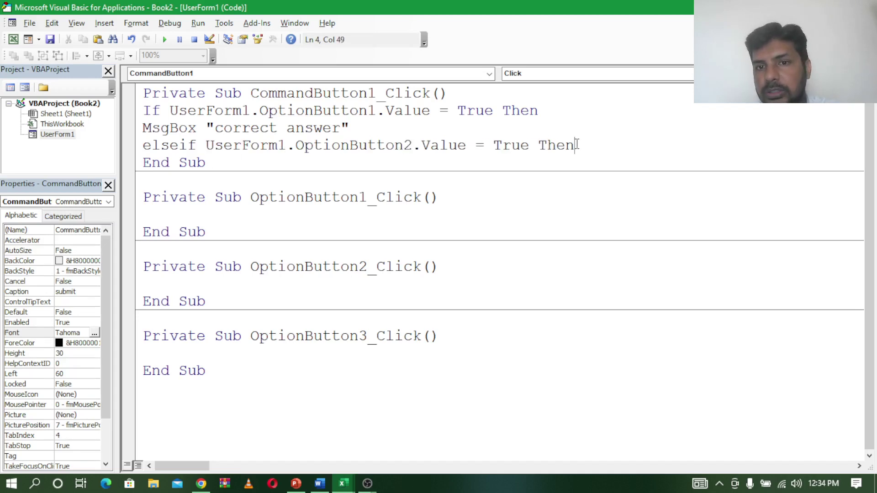
pyautogui.press('Return')
pyautogui.write('m')
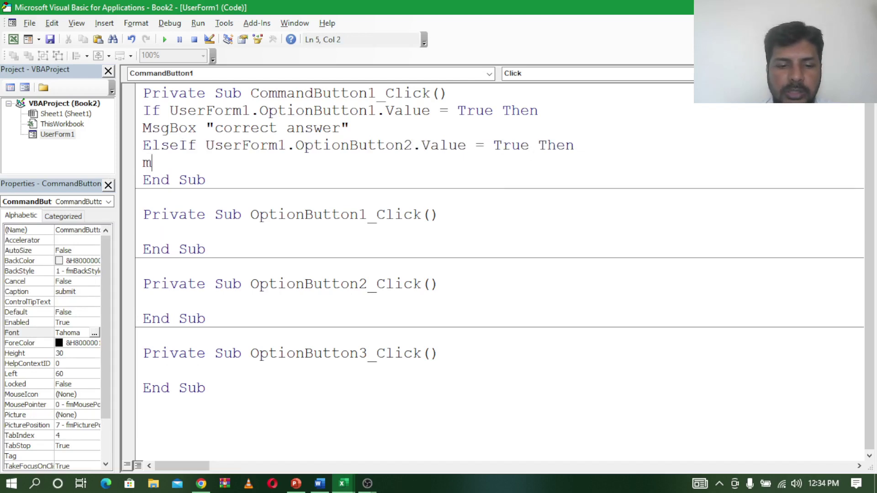
pyautogui.write('sg')
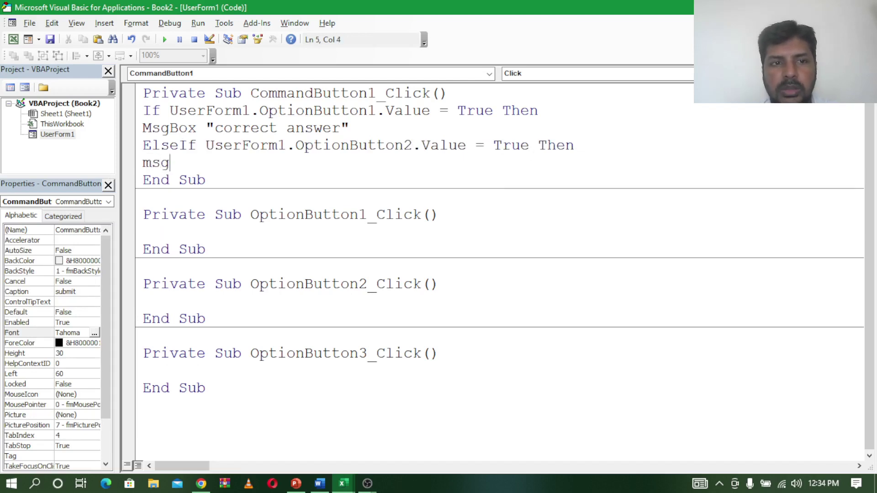
pyautogui.write('box"')
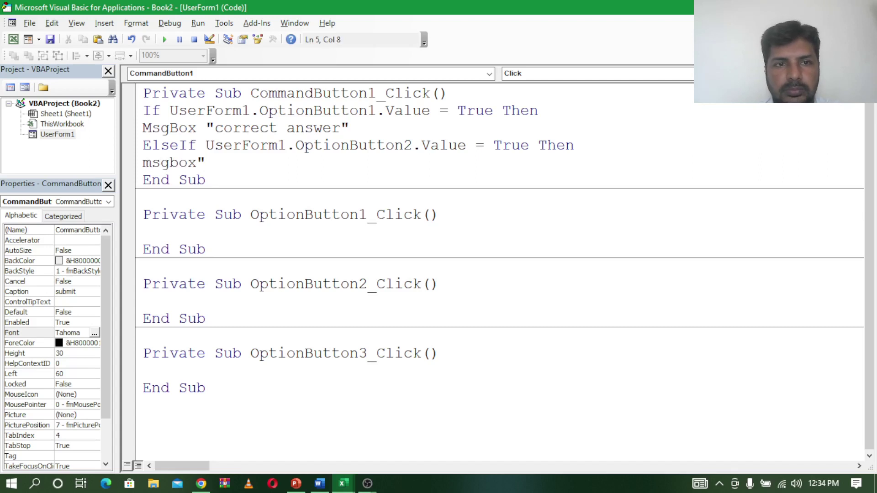
pyautogui.write('wron')
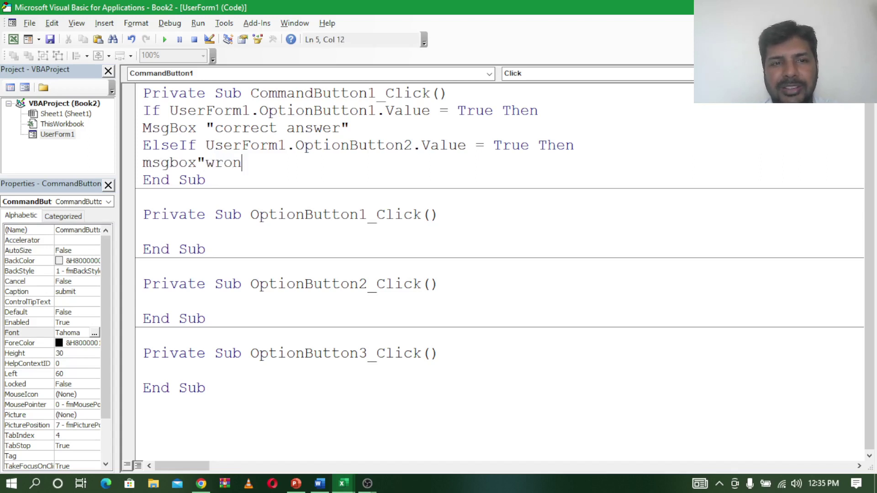
pyautogui.write('g ans')
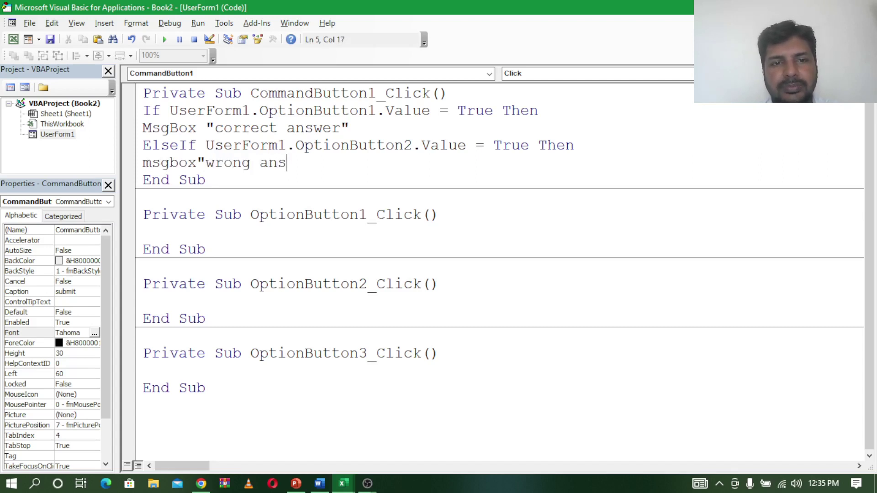
pyautogui.write('wer"')
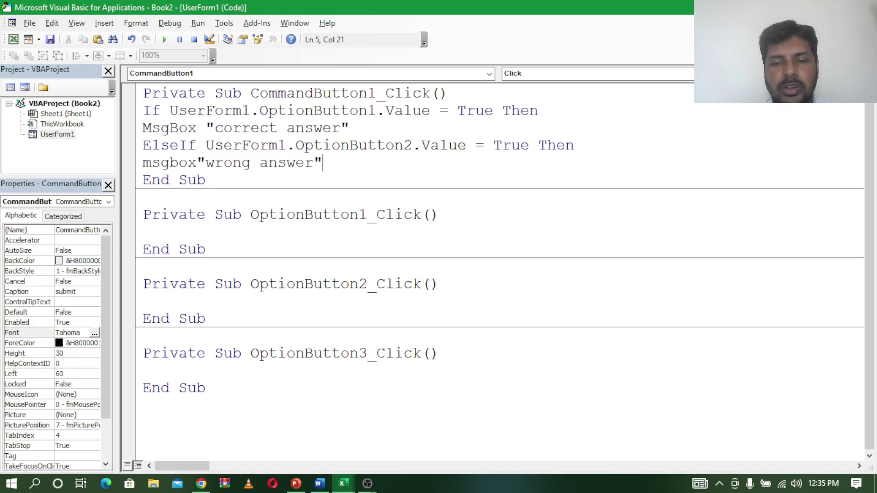
pyautogui.press('Return')
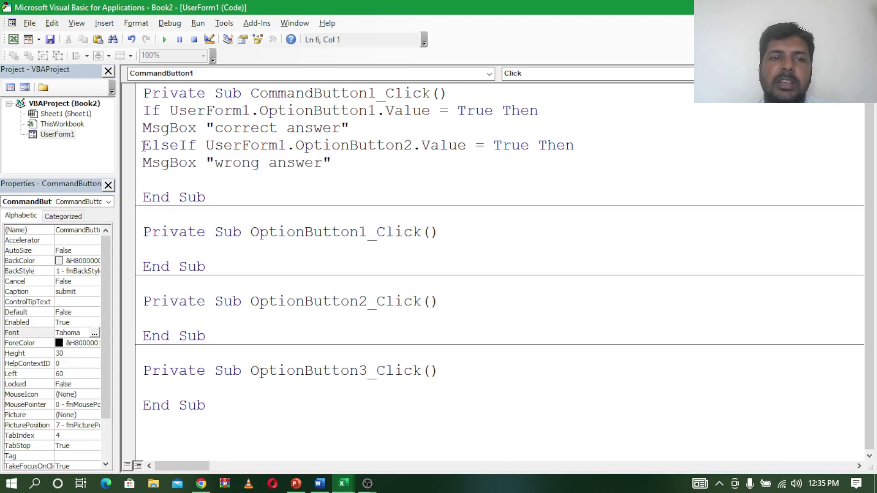
# Duplicate that branch and change its condition to OptionButton3.
pyautogui.moveTo(146, 146); pyautogui.dragTo(343, 177)
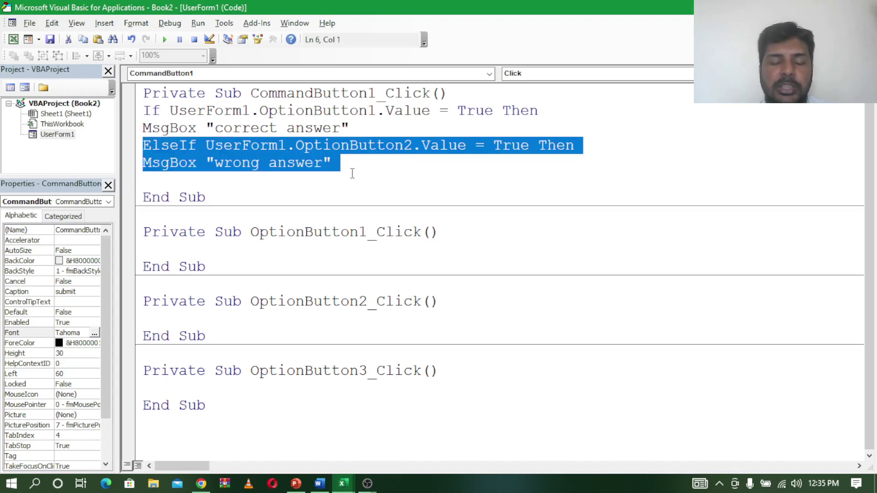
pyautogui.hotkey('ctrl', 'c')
pyautogui.click(165, 176)
pyautogui.hotkey('ctrl', 'v')
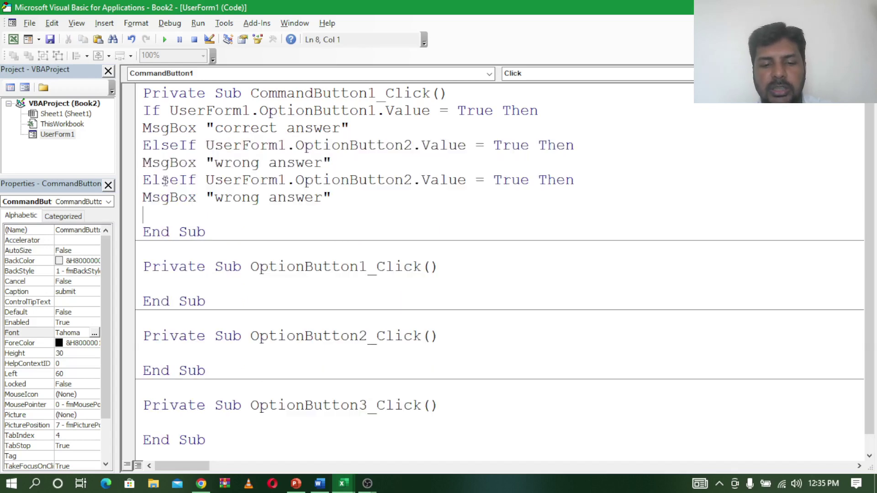
pyautogui.click(413, 180)
pyautogui.press('BackSpace')
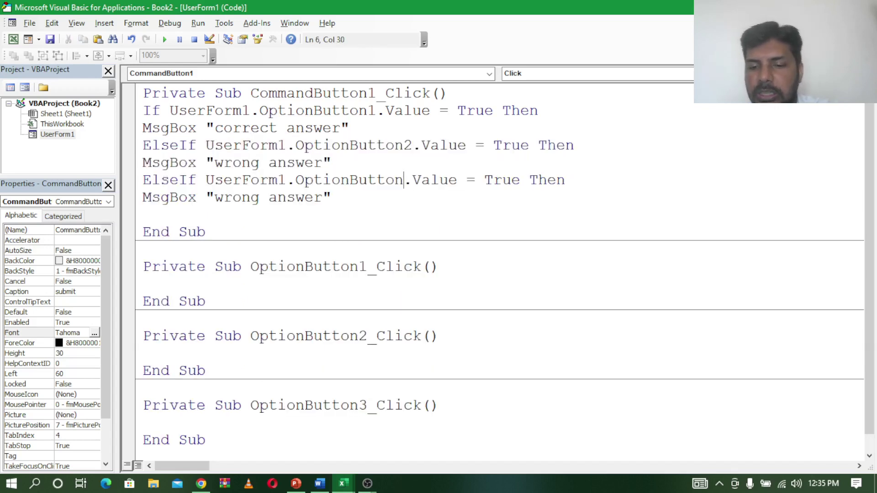
pyautogui.write('3')
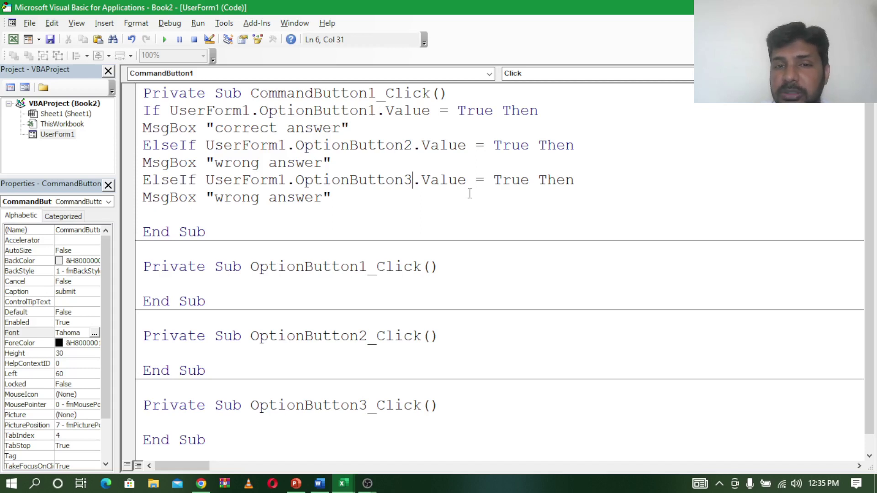
# Add an Else branch with MsgBox "please select any option" and close the block with End If.
pyautogui.click(343, 204)
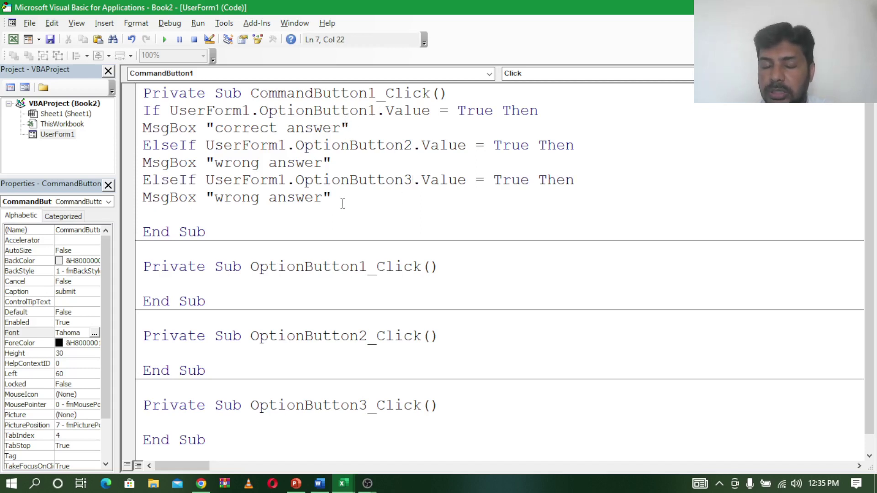
pyautogui.press('Return')
pyautogui.write('e')
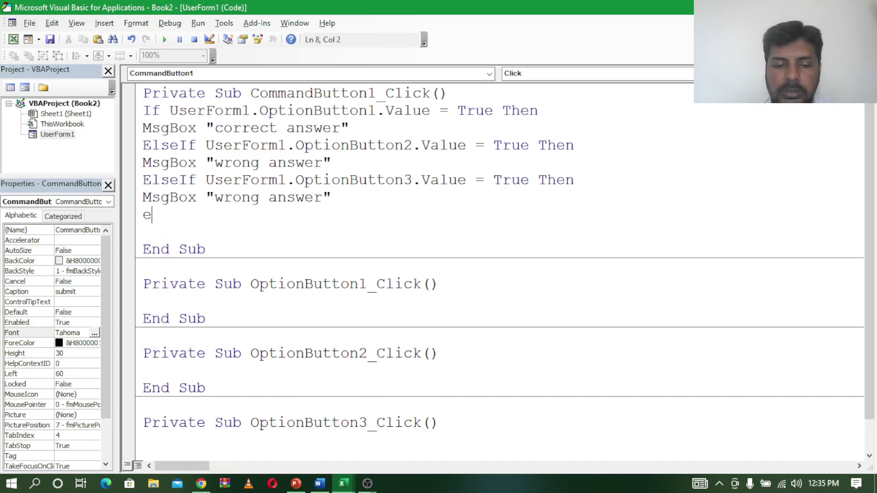
pyautogui.write('lse')
pyautogui.press('Return')
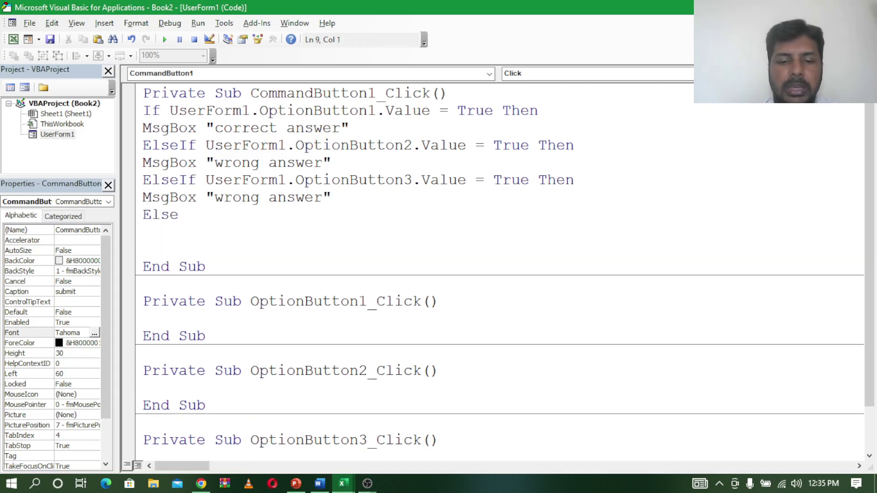
pyautogui.write('msgbo')
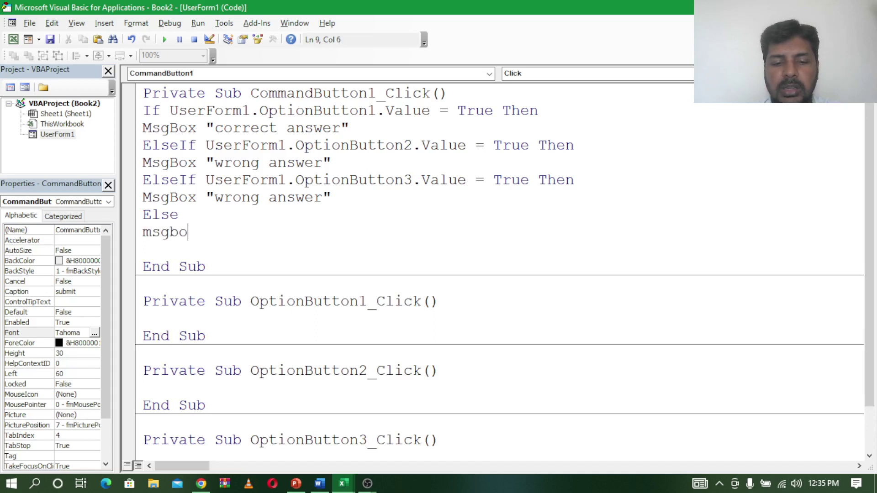
pyautogui.write('x"p')
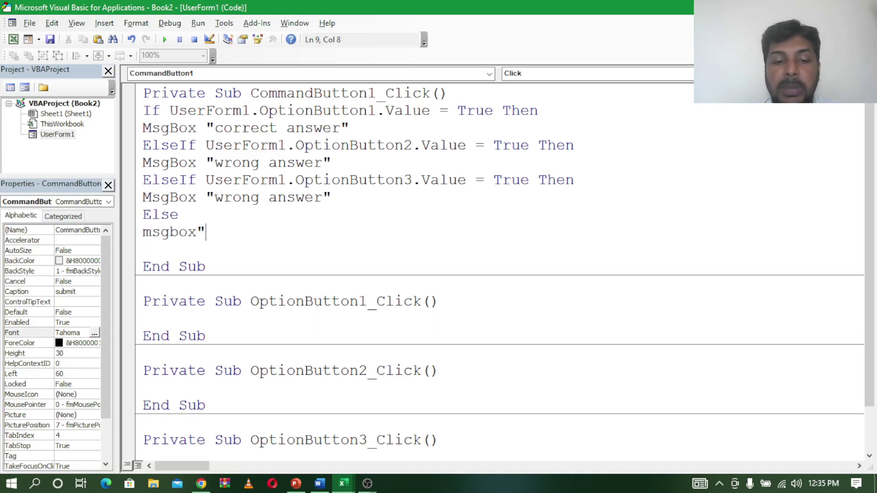
pyautogui.write('lea')
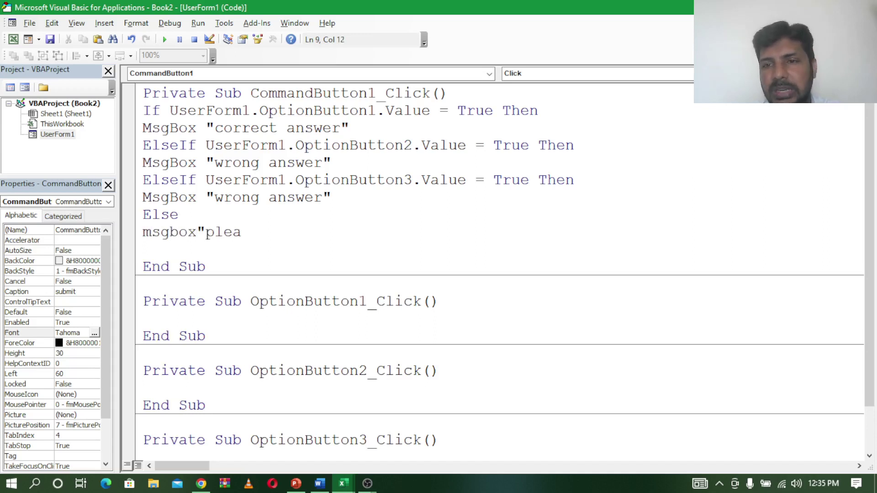
pyautogui.write('se sel')
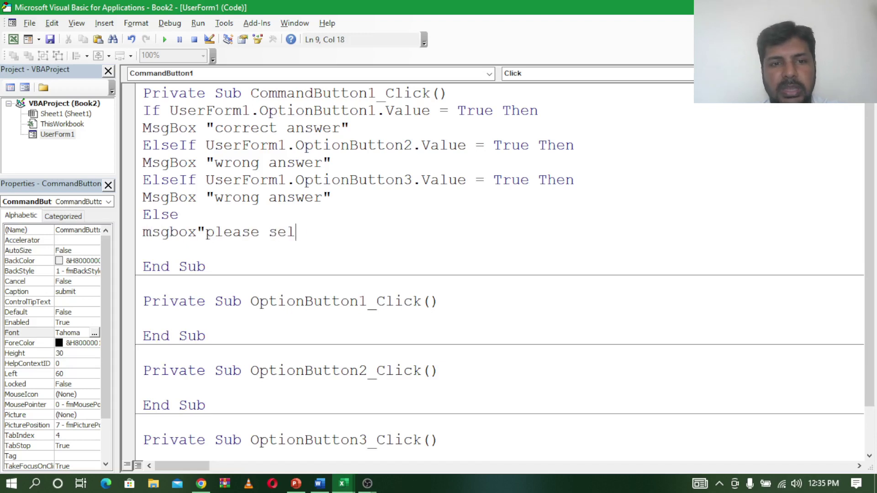
pyautogui.write('ect any ')
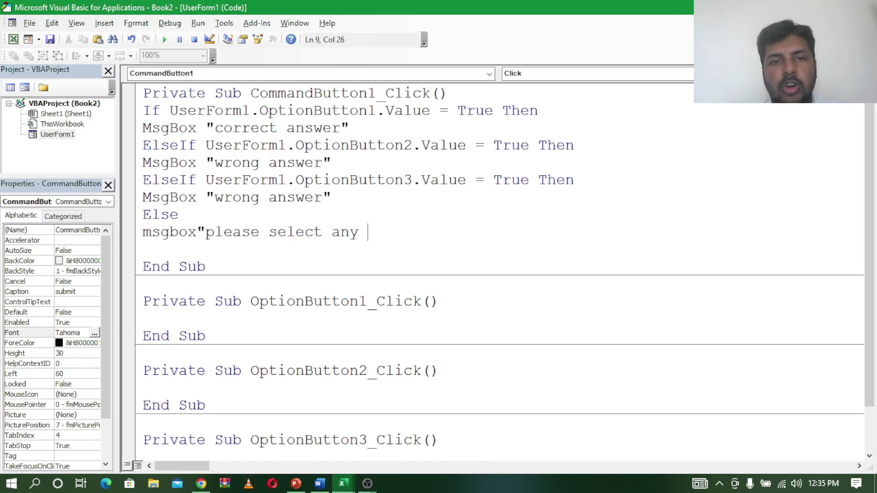
pyautogui.write('option')
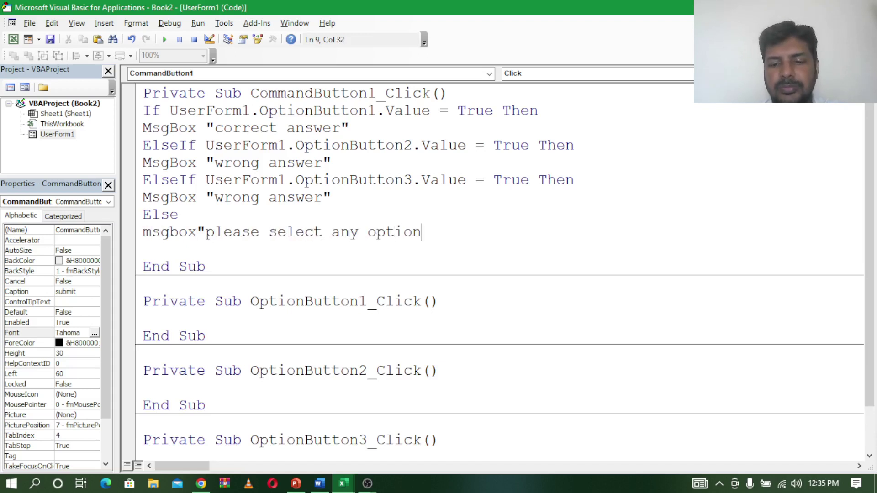
pyautogui.press('Return')
pyautogui.write('end')
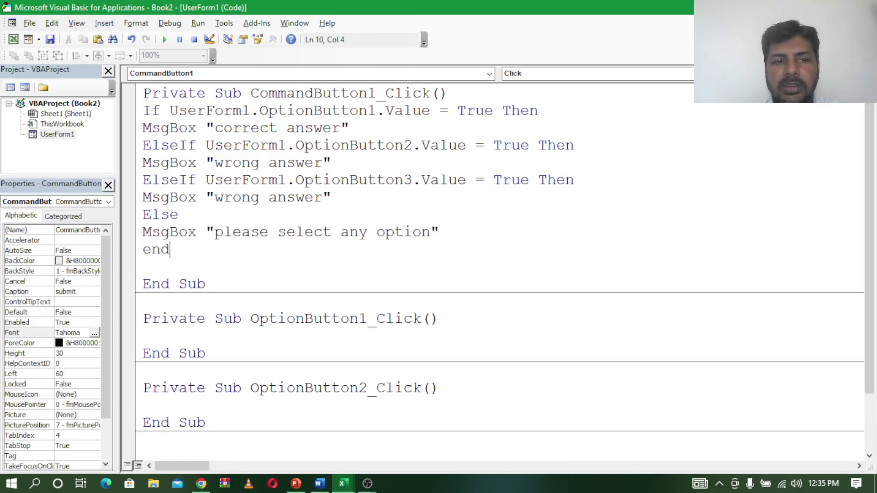
pyautogui.write('if')
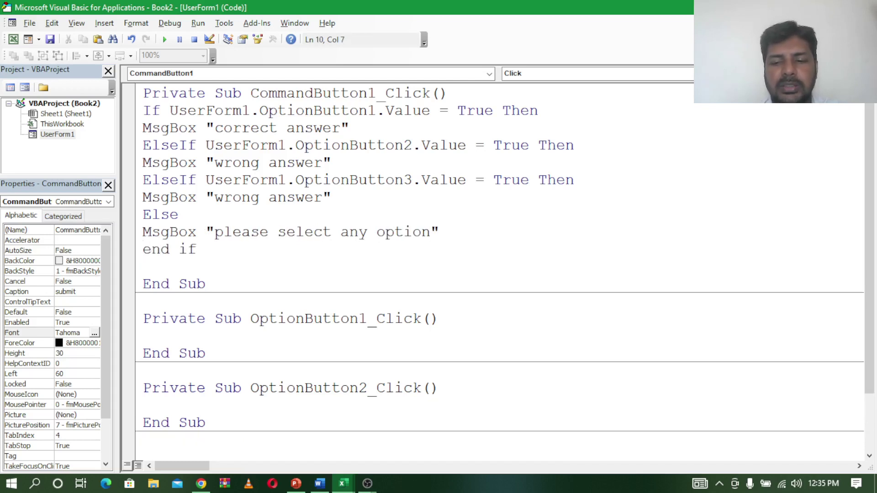
pyautogui.press('Down')
pyautogui.press('Up')
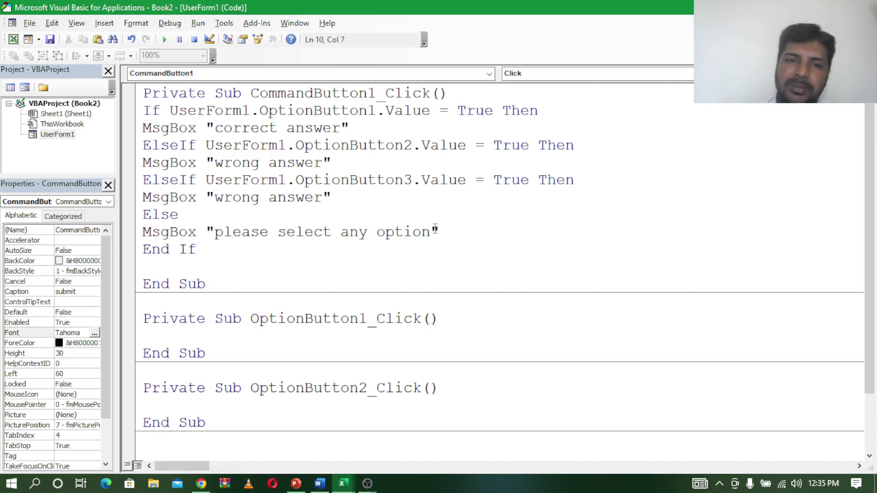
# Open UserForm1's design view, select the form and try running it.
pyautogui.doubleClick(48, 134)
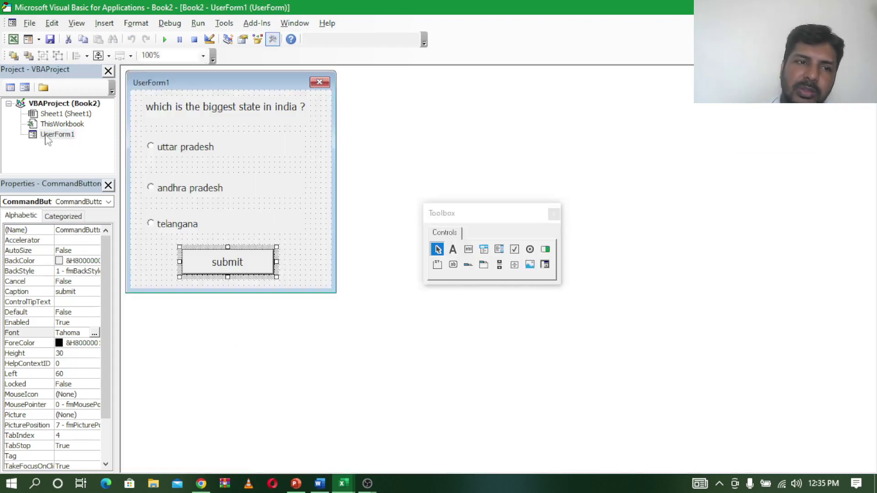
pyautogui.click(214, 145)
pyautogui.click(221, 87)
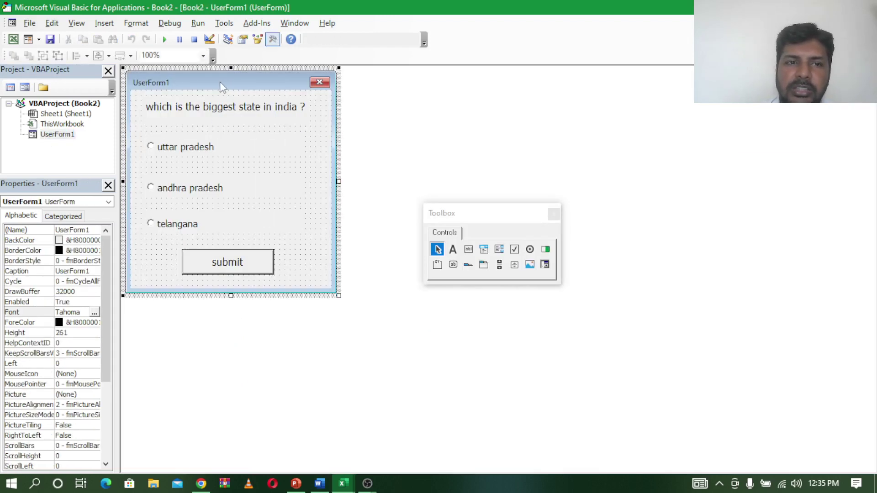
pyautogui.click(165, 39)
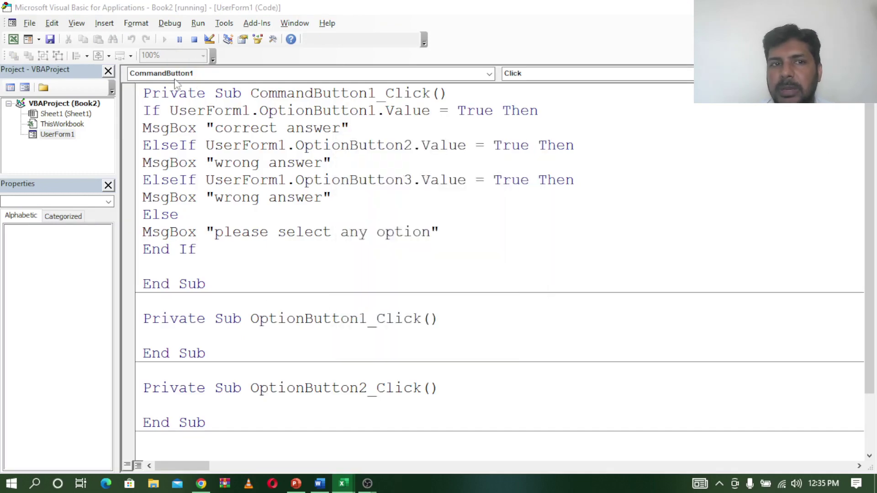
pyautogui.click(61, 135)
pyautogui.doubleClick(61, 135)
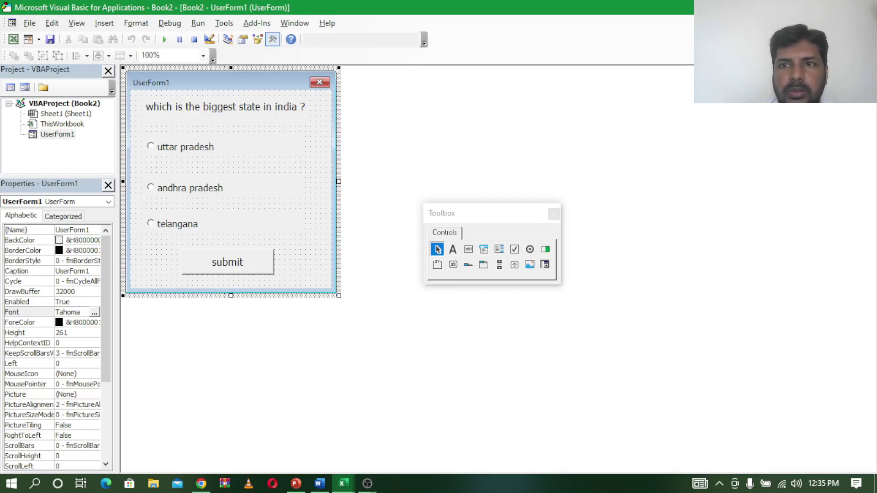
# Back in the VBA editor, review the submit button's CommandButton1_Click code, then run UserForm1.
pyautogui.press('super+d')
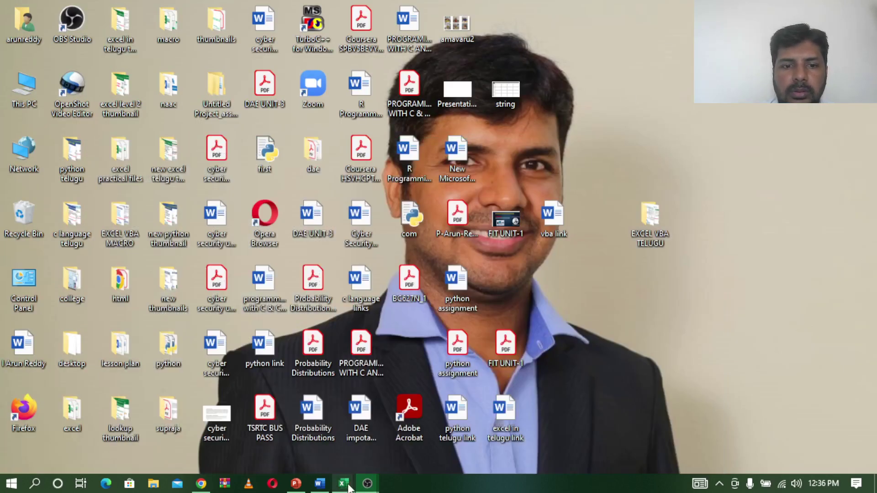
pyautogui.click(309, 428)
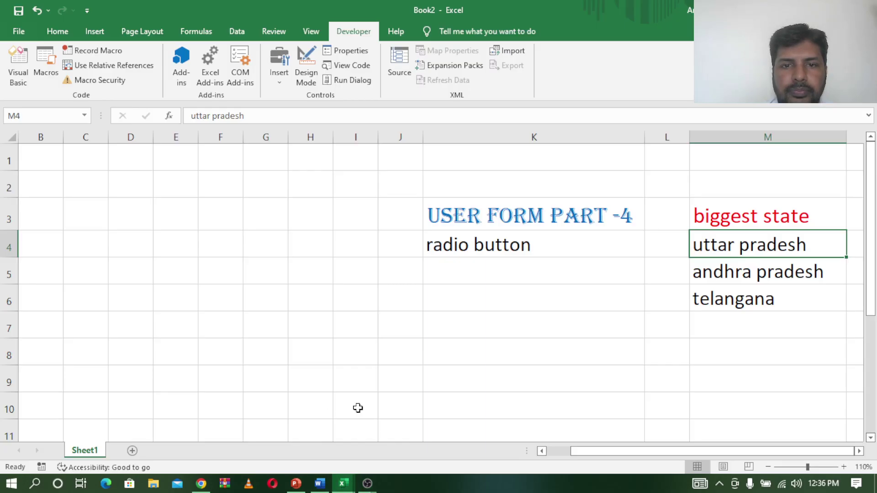
pyautogui.click(594, 324)
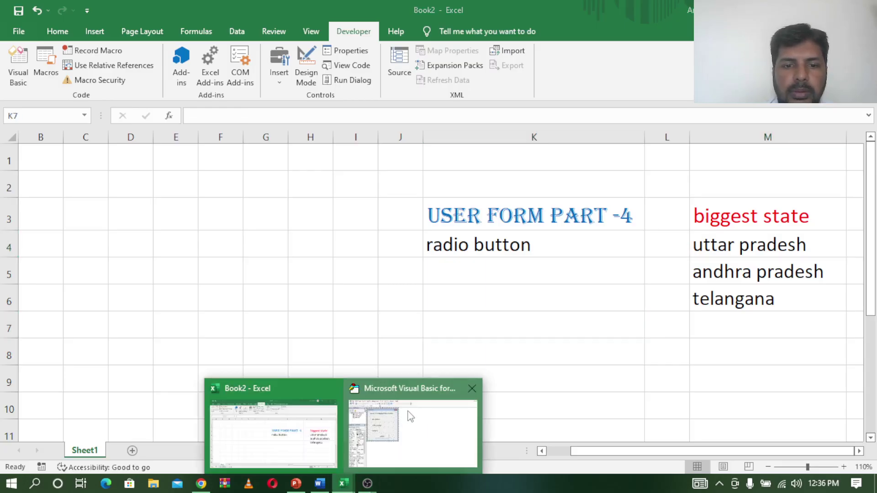
pyautogui.click(409, 417)
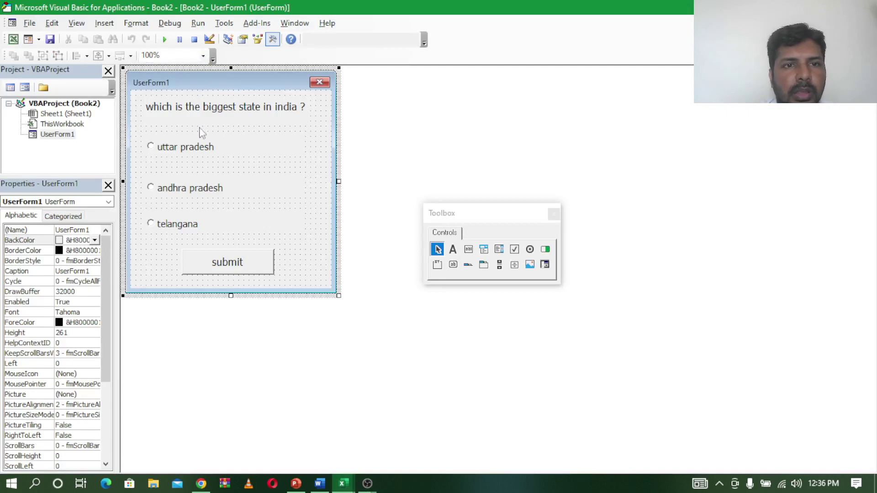
pyautogui.doubleClick(232, 262)
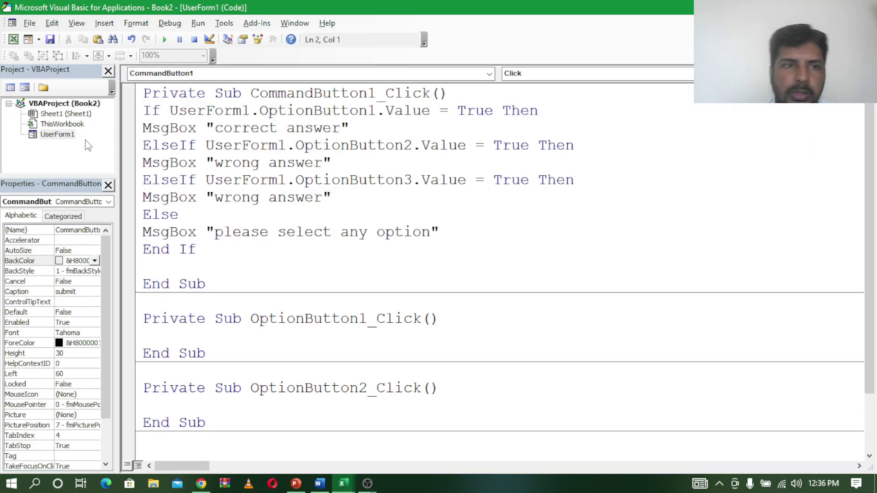
pyautogui.doubleClick(67, 135)
pyautogui.click(169, 40)
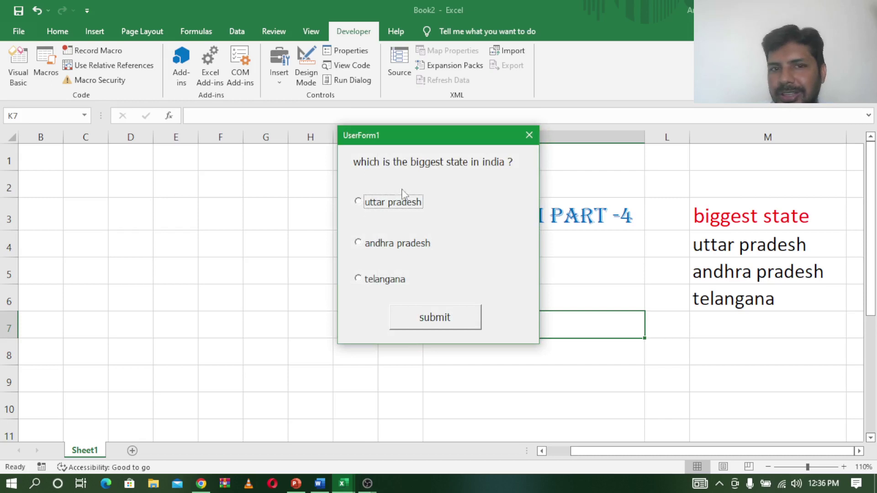
# Submit uttar pradesh as the answer and dismiss the 'correct answer' message.
pyautogui.moveTo(387, 139); pyautogui.dragTo(296, 147)
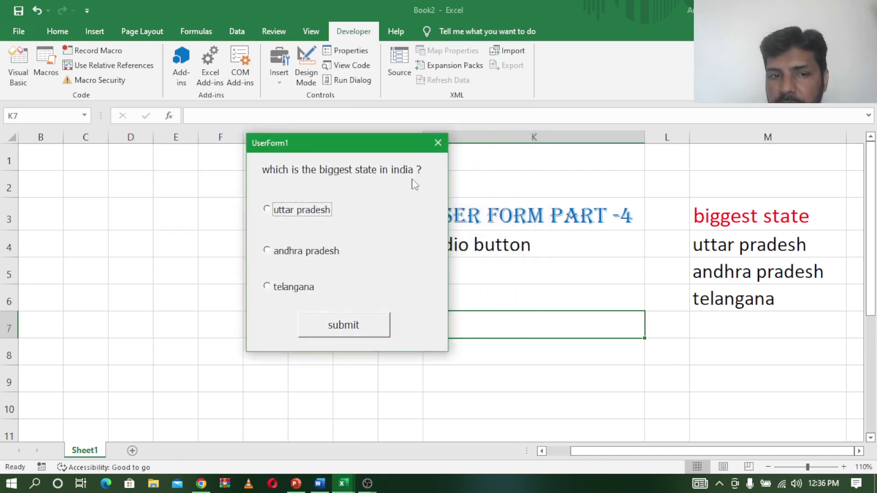
pyautogui.click(270, 255)
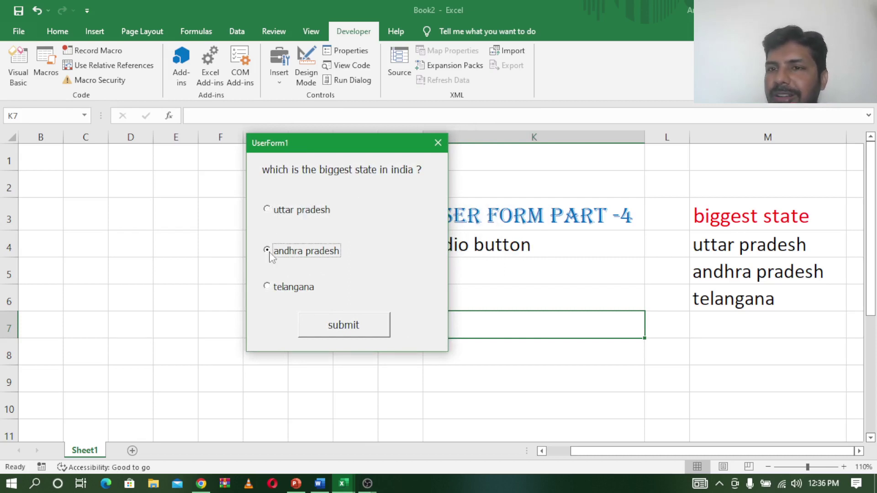
pyautogui.click(273, 293)
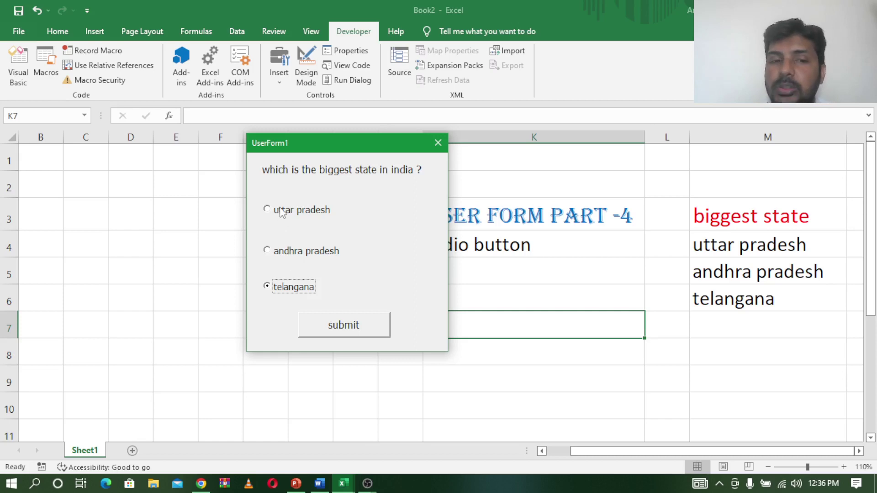
pyautogui.click(282, 212)
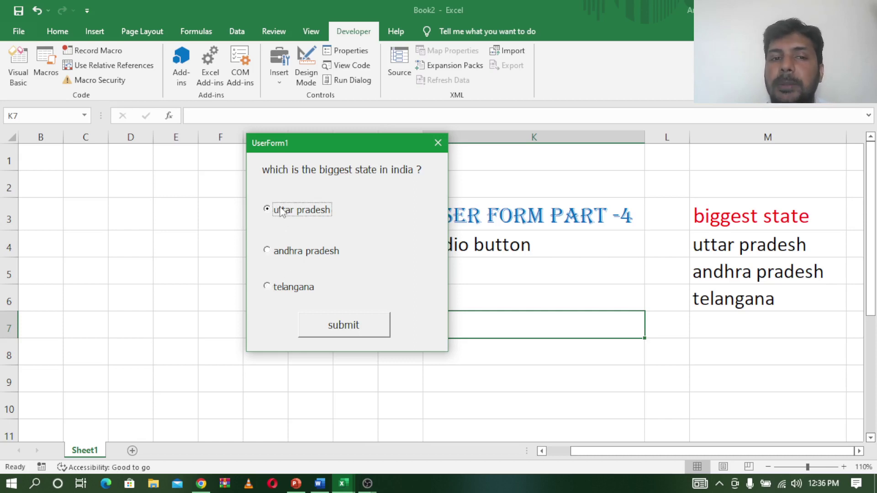
pyautogui.click(355, 325)
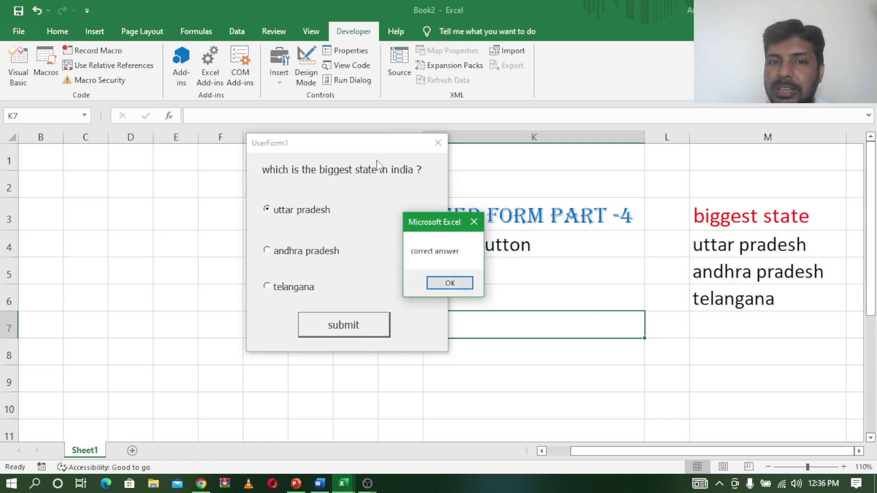
pyautogui.click(450, 283)
# Submit andhra pradesh, then telangana, dismissing each 'wrong answer' message.
pyautogui.moveTo(333, 137); pyautogui.dragTo(354, 138)
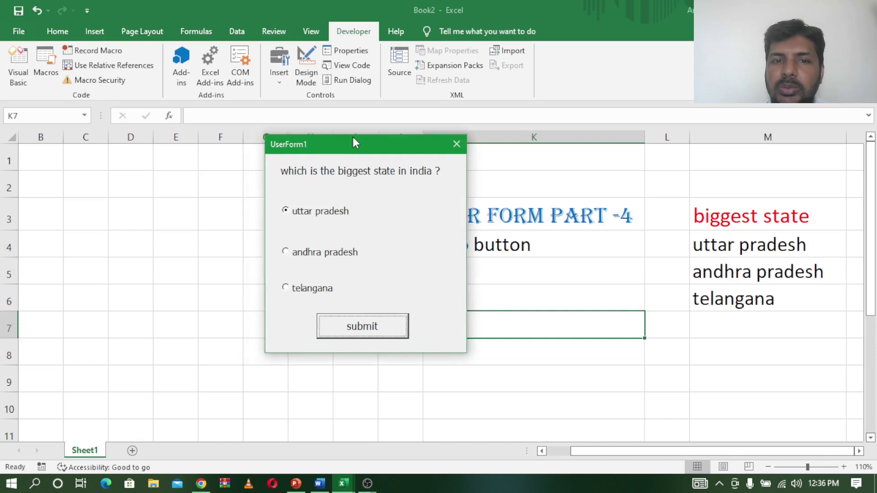
pyautogui.click(306, 253)
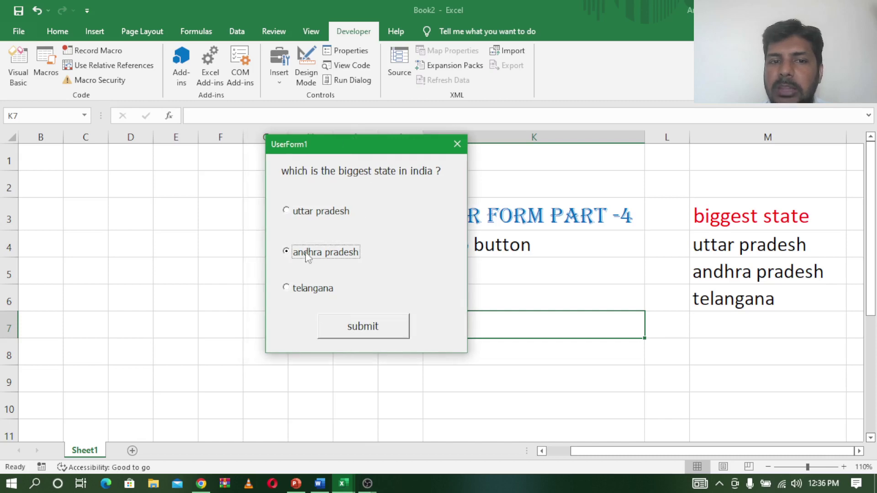
pyautogui.click(378, 336)
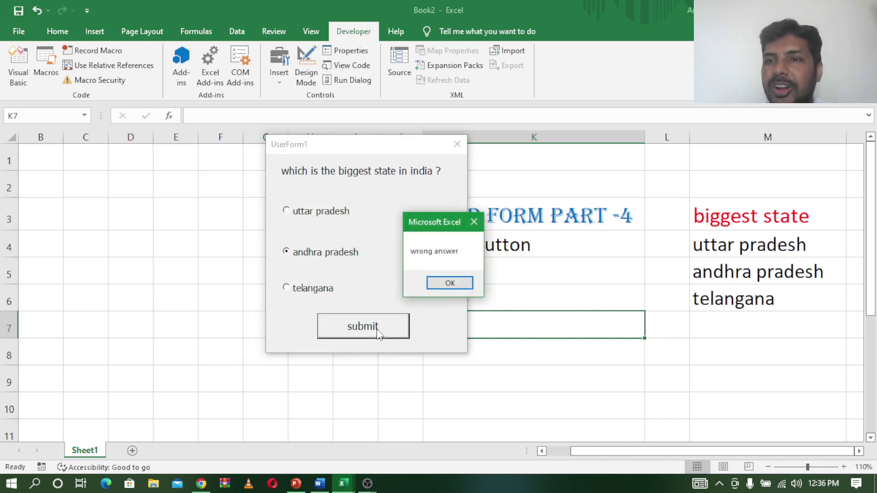
pyautogui.click(474, 222)
pyautogui.moveTo(336, 149); pyautogui.dragTo(351, 150)
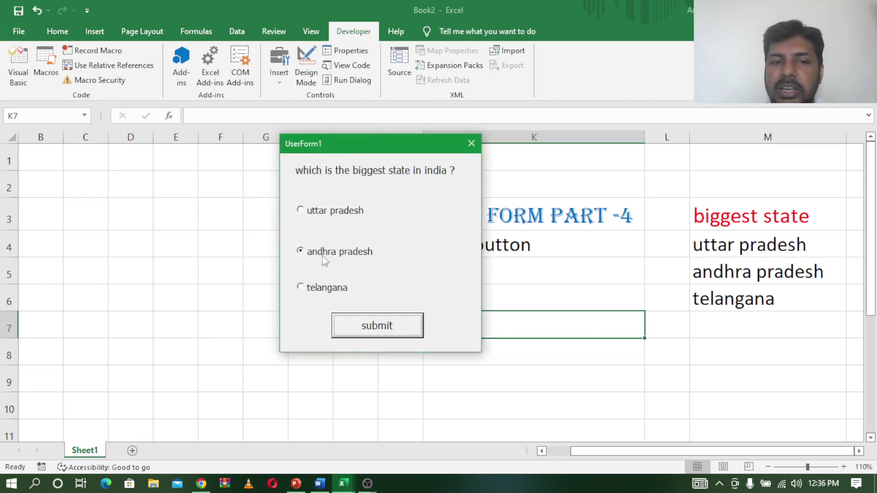
pyautogui.click(301, 288)
pyautogui.click(406, 330)
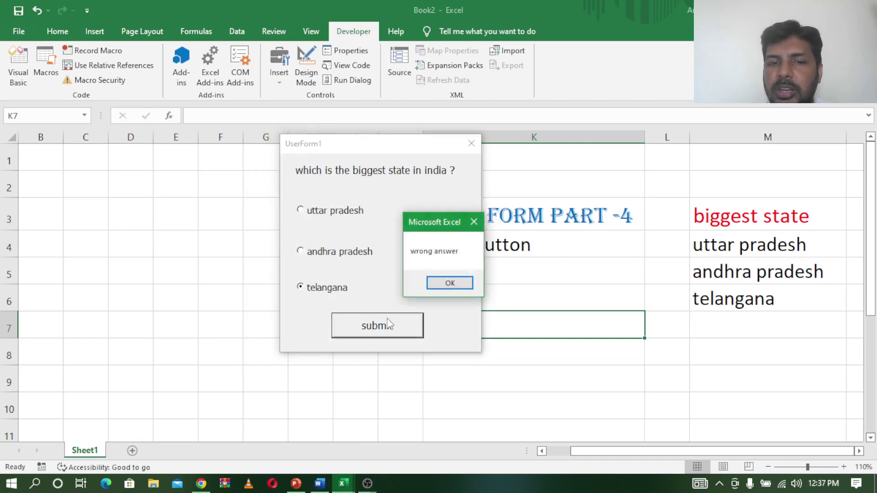
pyautogui.click(450, 283)
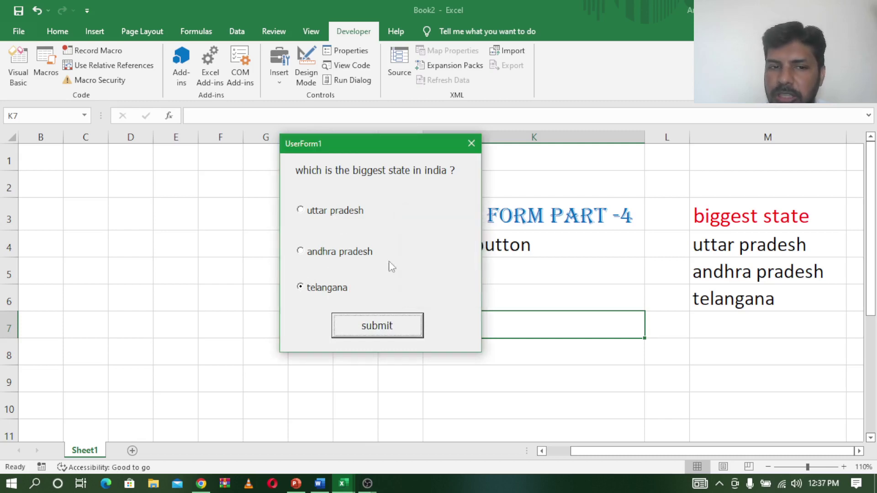
# Reselect andhra pradesh then uttar pradesh, and close the running quiz form.
pyautogui.click(339, 251)
pyautogui.click(330, 211)
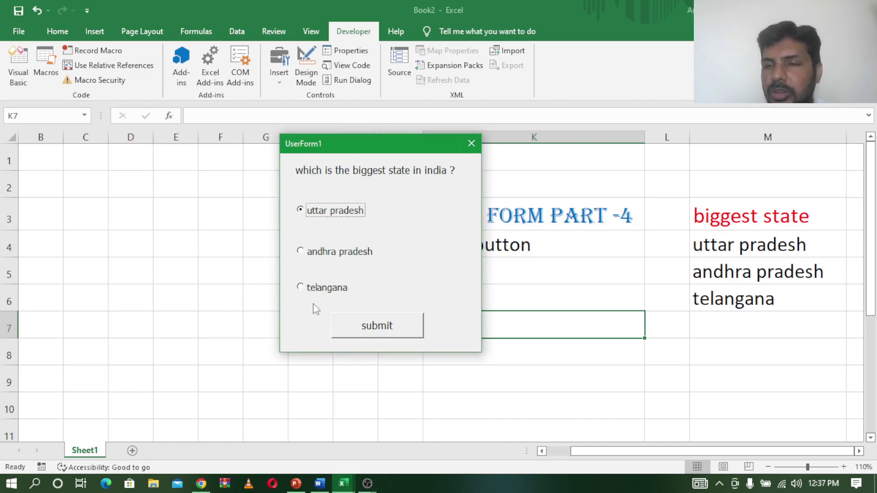
pyautogui.click(471, 145)
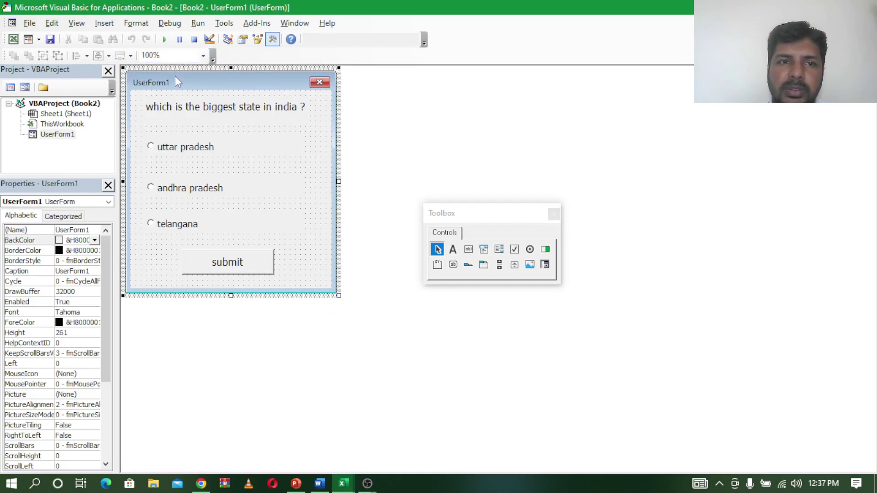
# Rerun the quiz: an empty submit warns 'please select any option', uttar pradesh shows 'correct answer'.
pyautogui.click(165, 40)
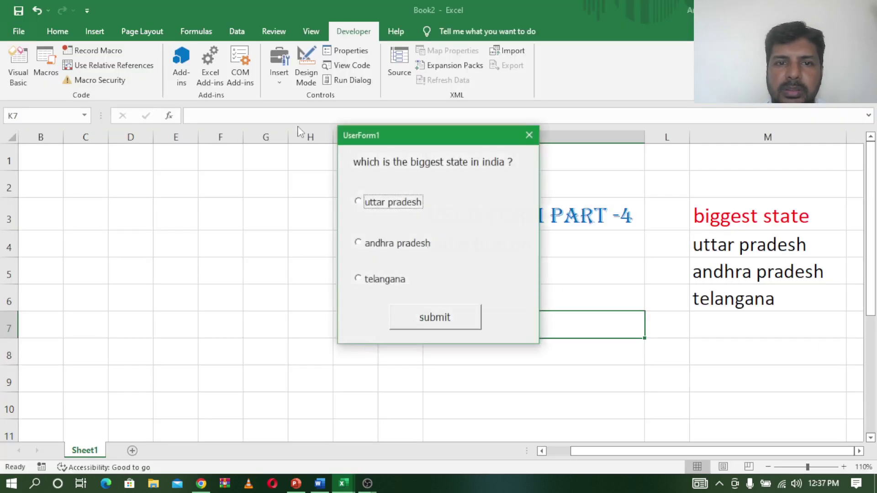
pyautogui.click(420, 321)
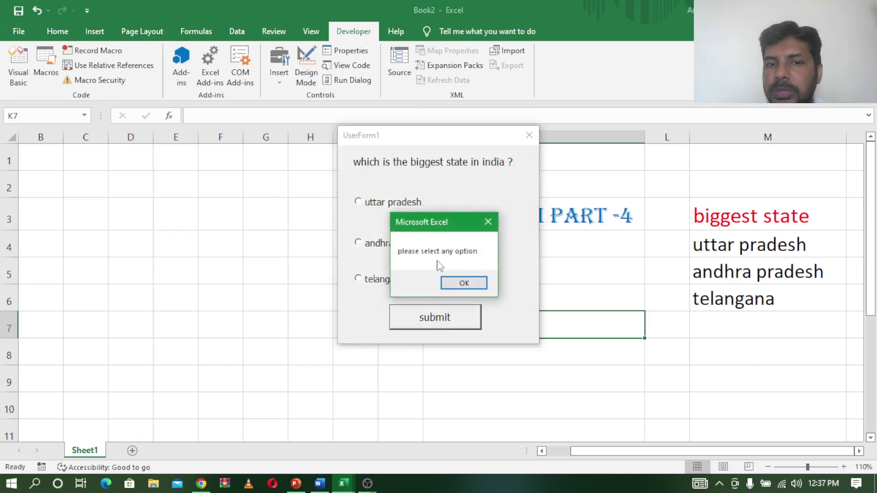
pyautogui.click(473, 286)
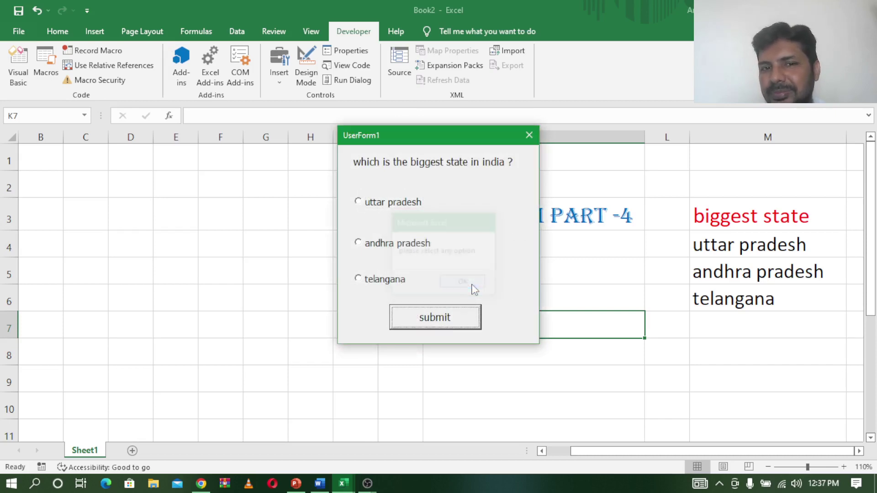
pyautogui.click(366, 208)
pyautogui.click(450, 321)
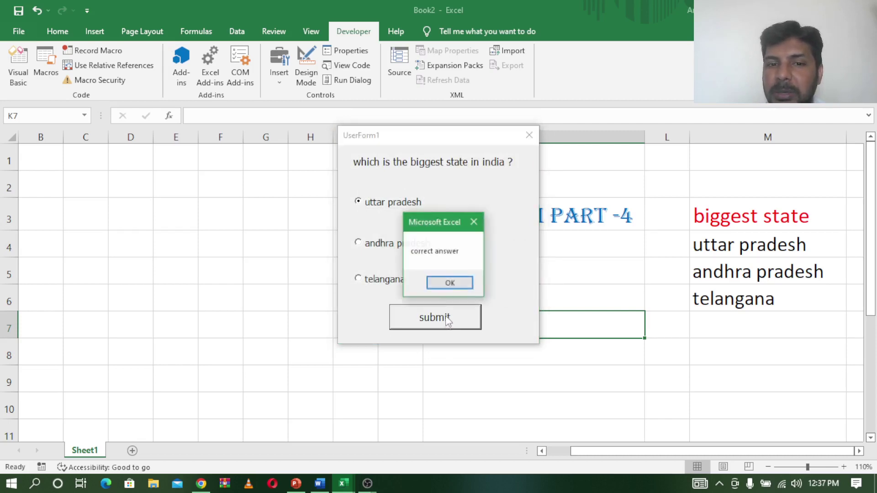
pyautogui.click(451, 283)
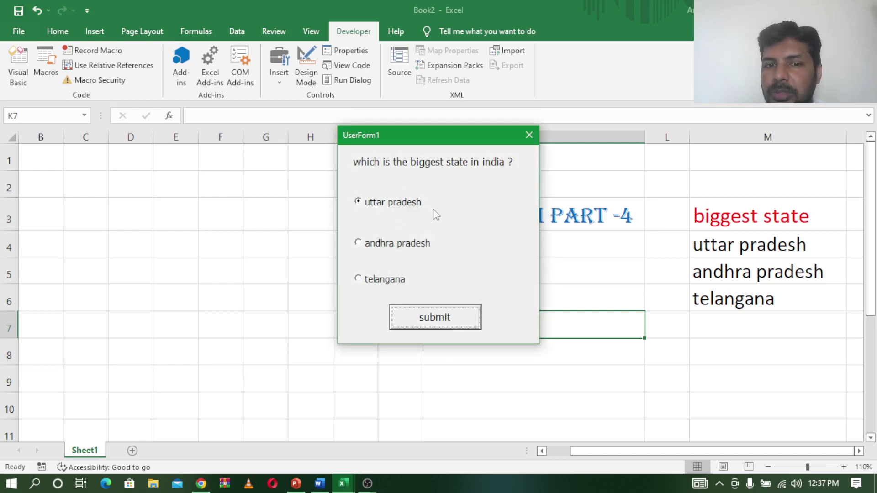